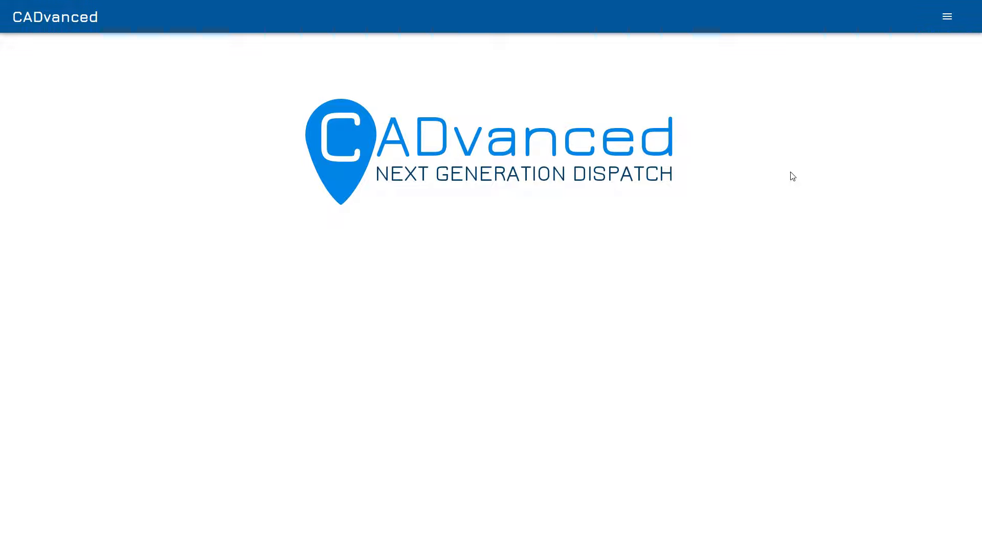
Open the Dispatcher view and open the new unit dialog, then cancel it
left_click(948, 18)
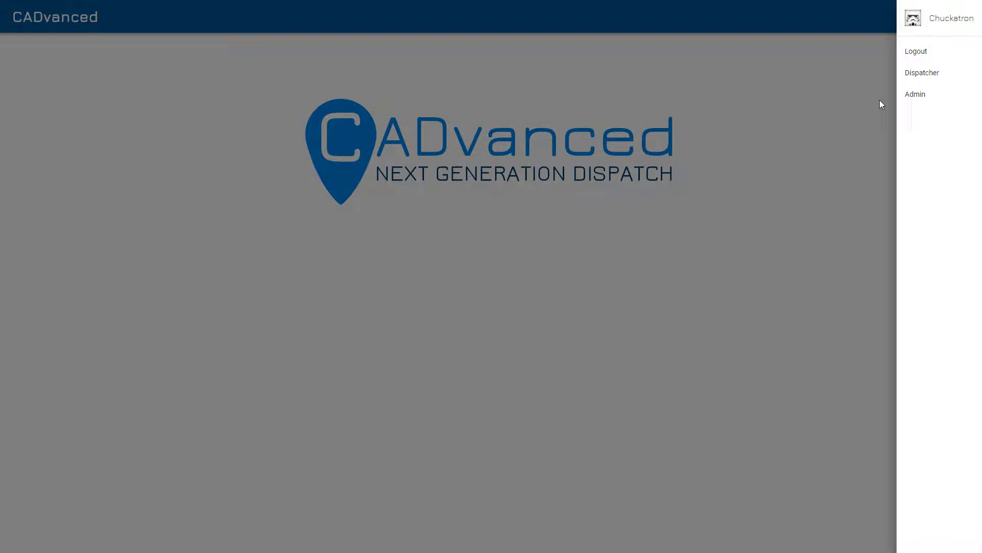
left_click(921, 75)
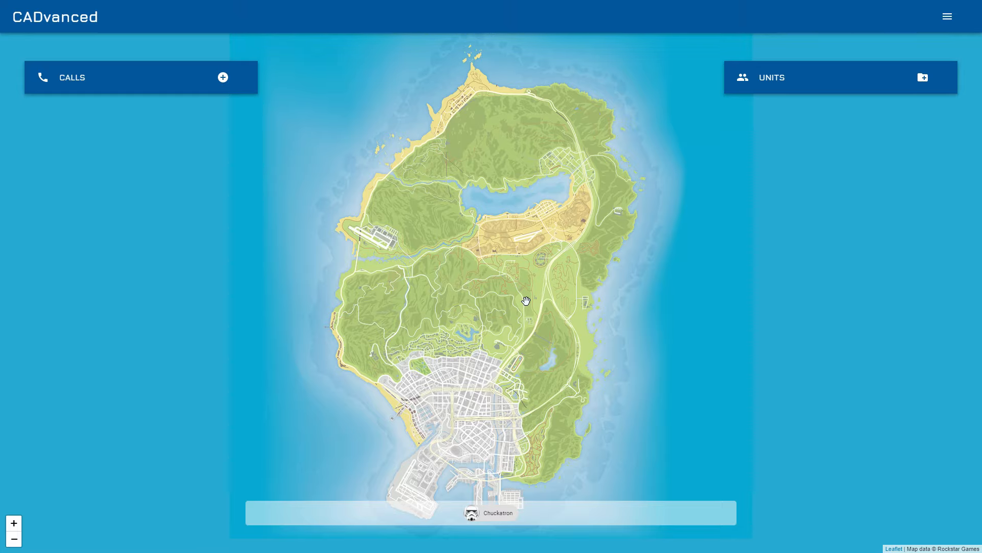
left_click(924, 83)
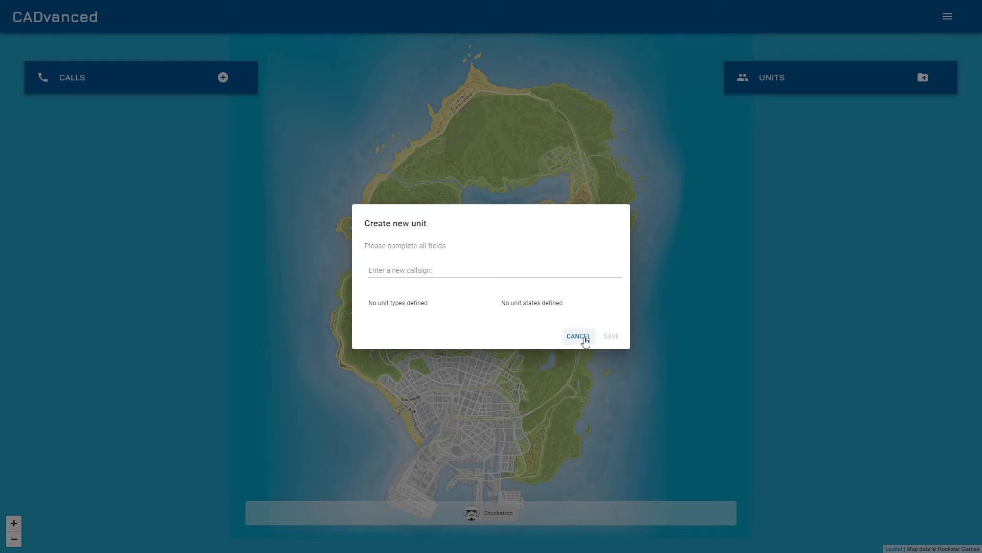
left_click(579, 336)
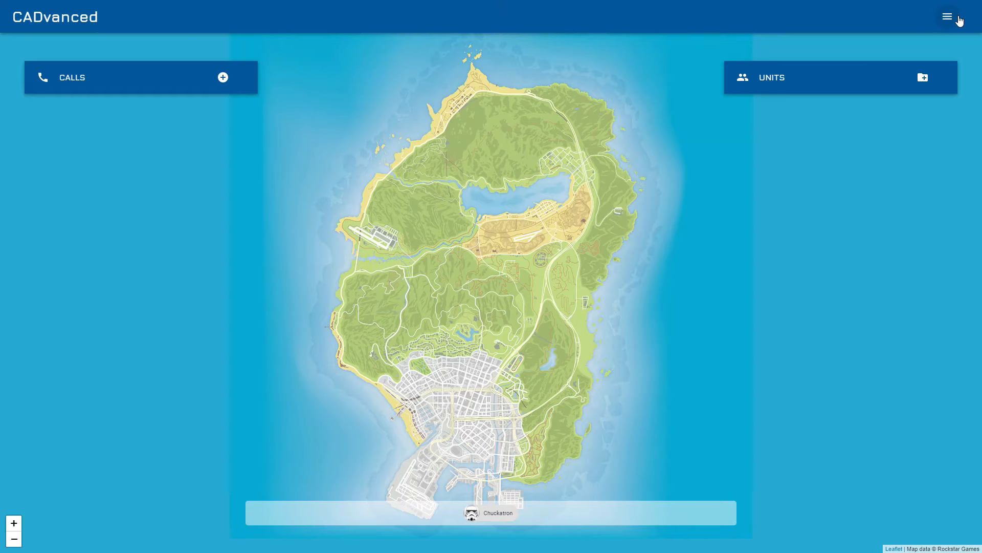
Open the Admin page and add the call grades Grade 1, Grade 2 and Grade 3
left_click(960, 20)
left_click(920, 99)
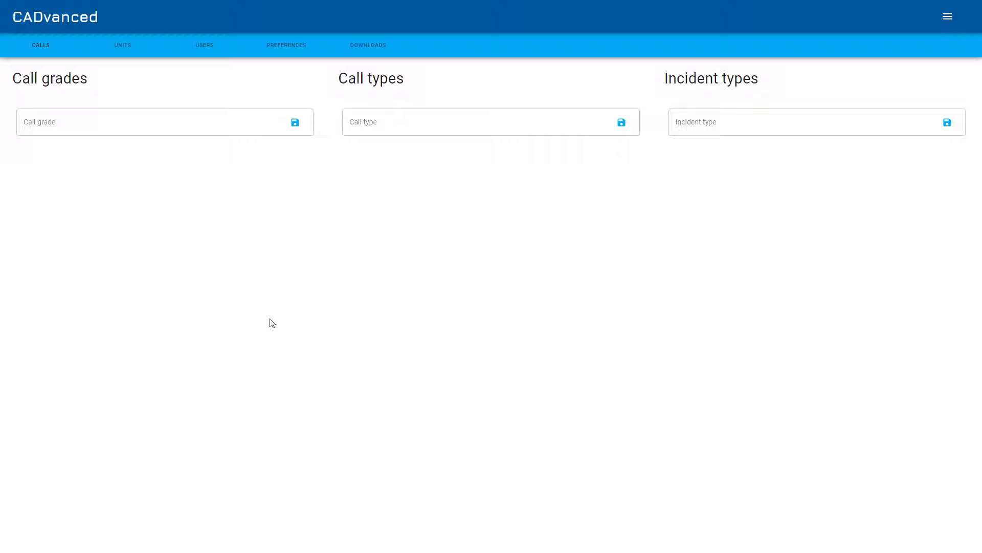
left_click(65, 135)
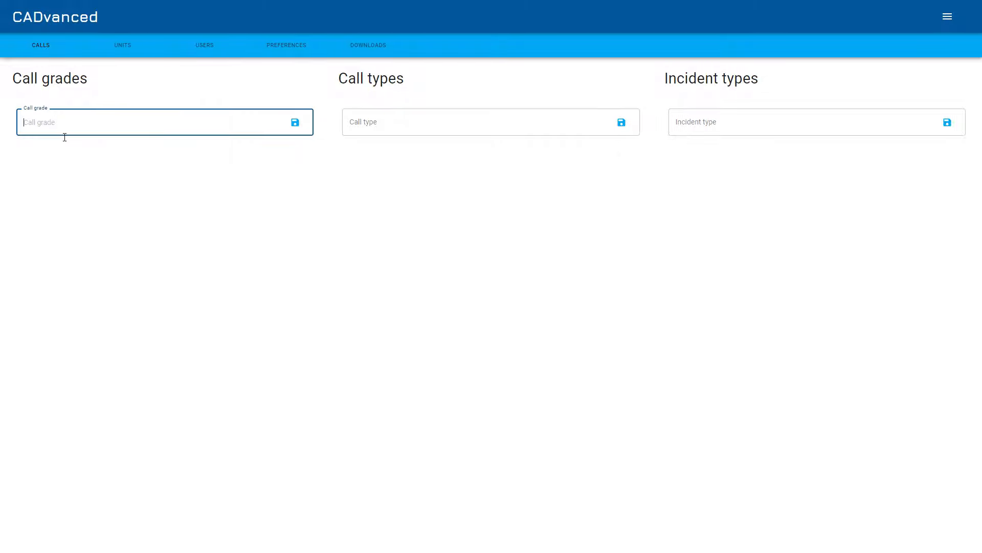
type("Grade 1")
key("Return")
type("Grade 2")
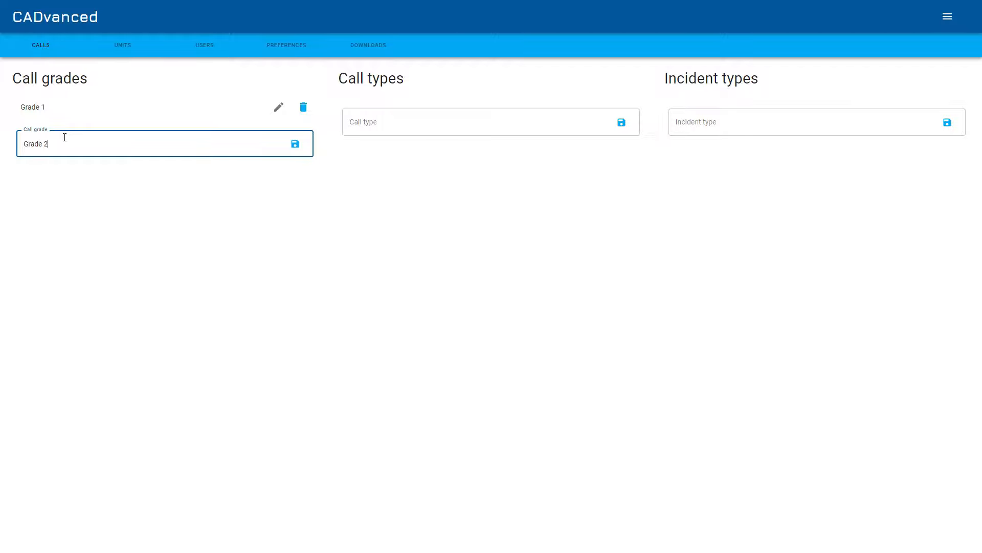
key("Return")
type("Grade 3")
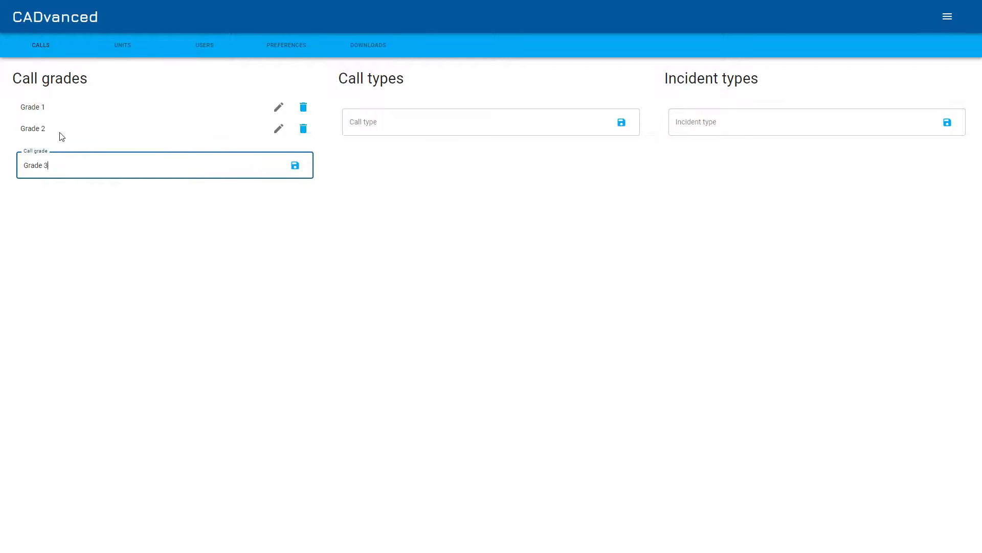
key("Return")
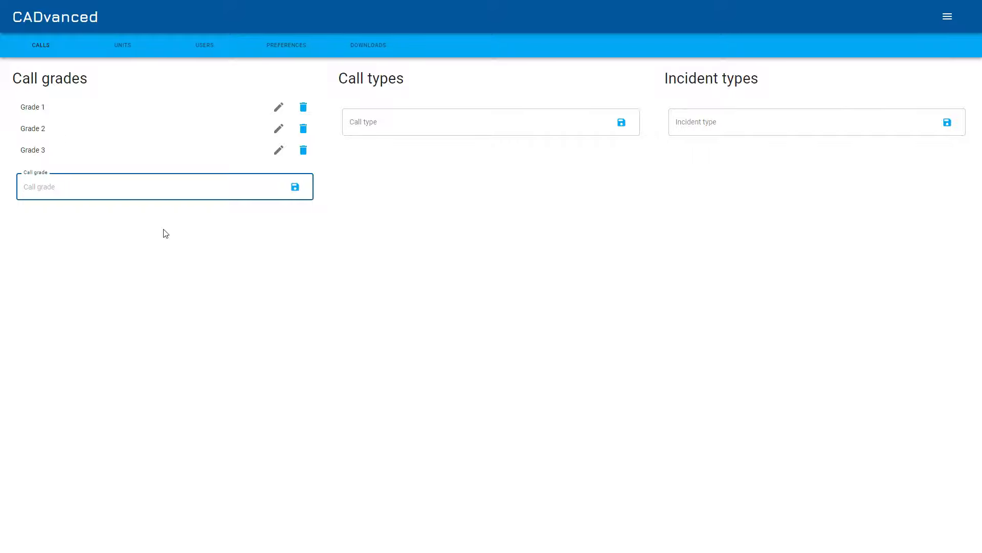
Edit the Grade 3 call grade by appending "a", then remove that letter again
left_click(281, 154)
left_click(79, 195)
type("ade 3a")
key("Return")
left_click(278, 150)
left_click(217, 192)
key("BackSpace")
key("Return")
Delete the Grade 3 call grade and add Grade 3 again
left_click(306, 152)
left_click(217, 169)
type("Grade ")
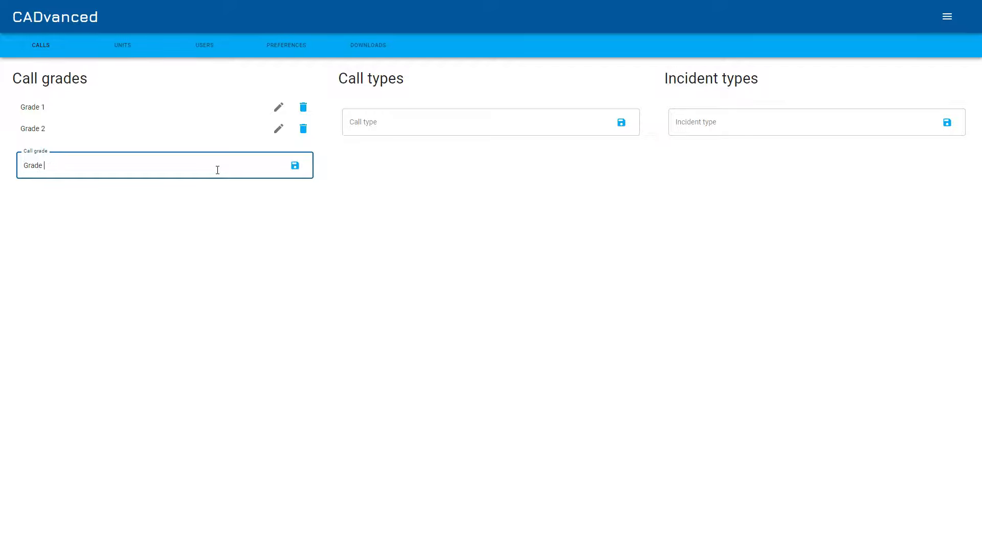
type("3")
key("Return")
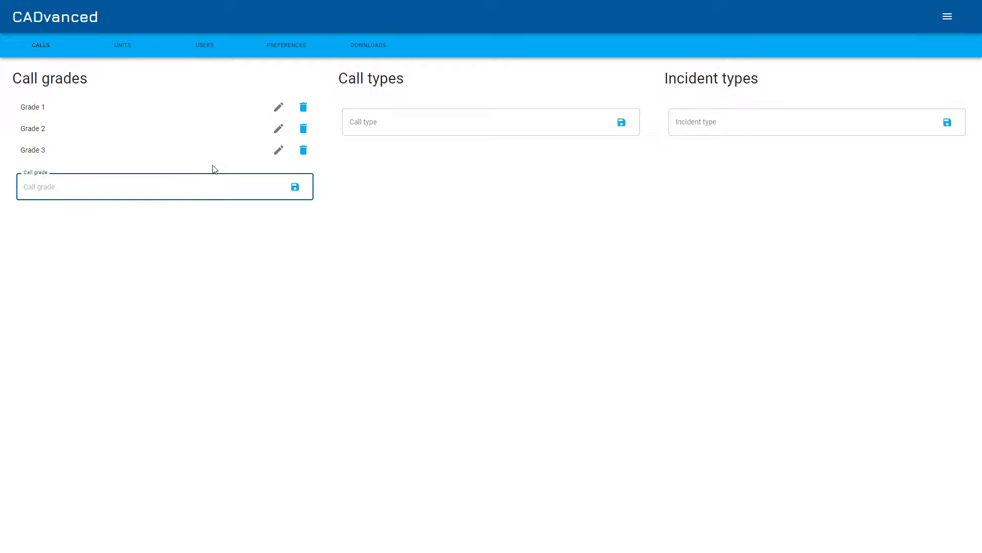
Add the call types 999 and 121
left_click(429, 128)
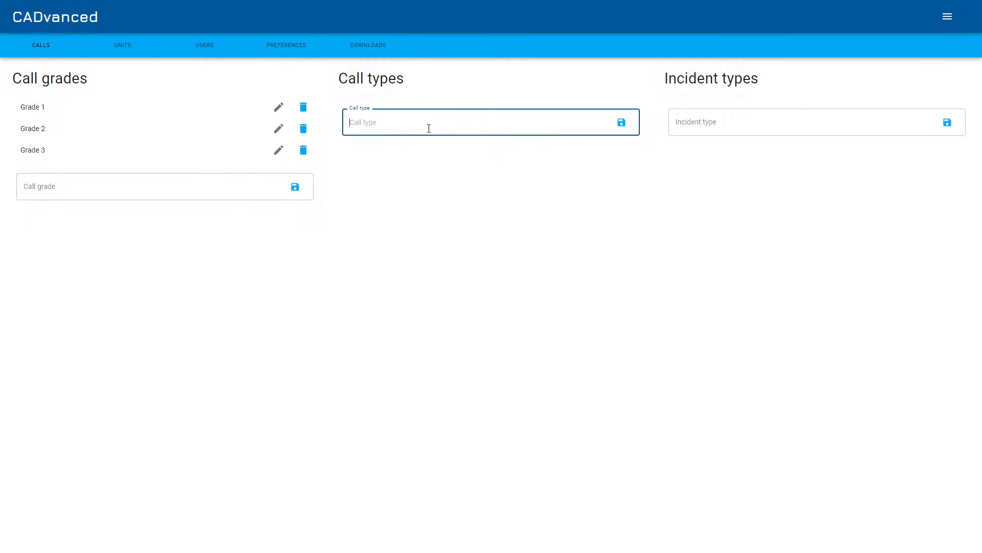
type("999")
key("Return")
type("121")
key("Return")
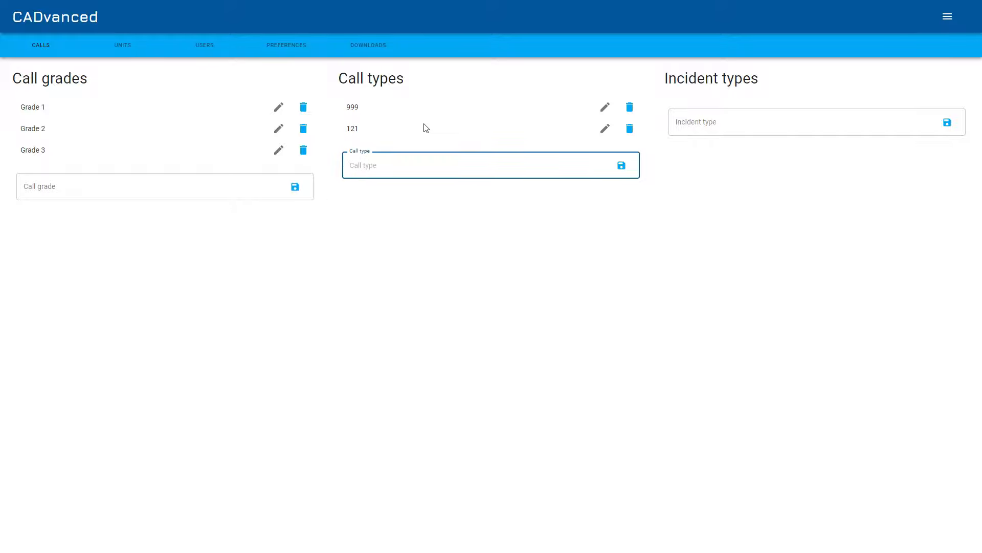
Add the incident types Murder, Robbery and Assasination
left_click(805, 123)
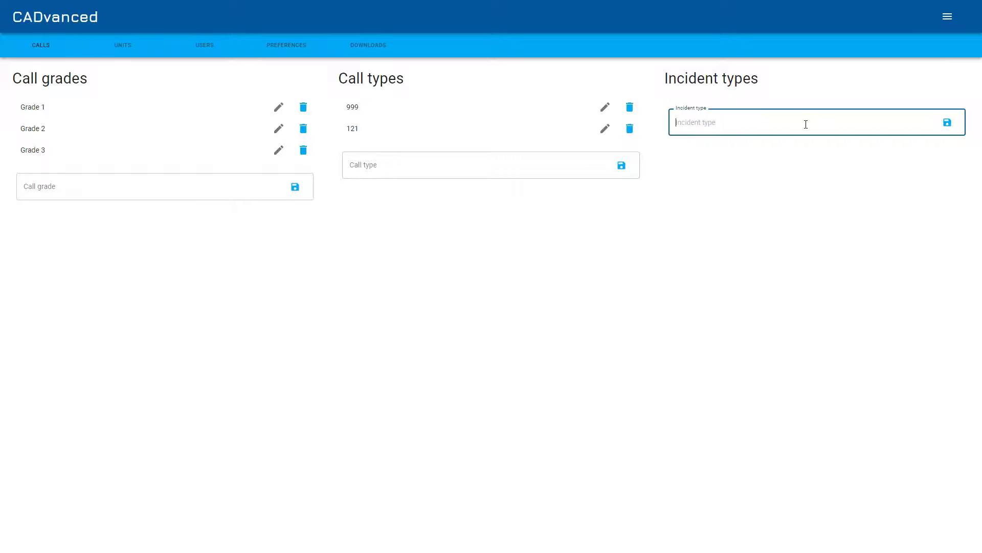
type("Murder")
key("Return")
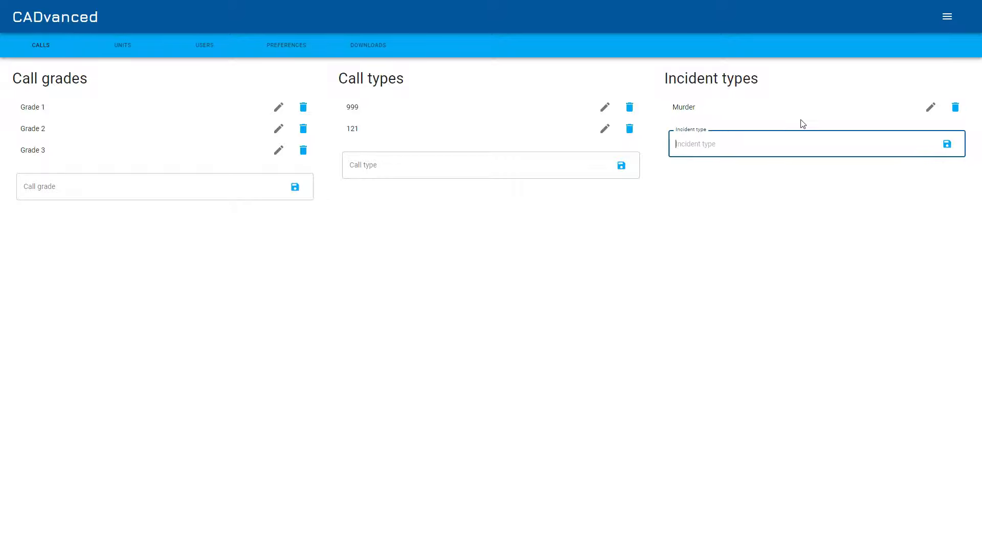
type("Robbery")
key("Return")
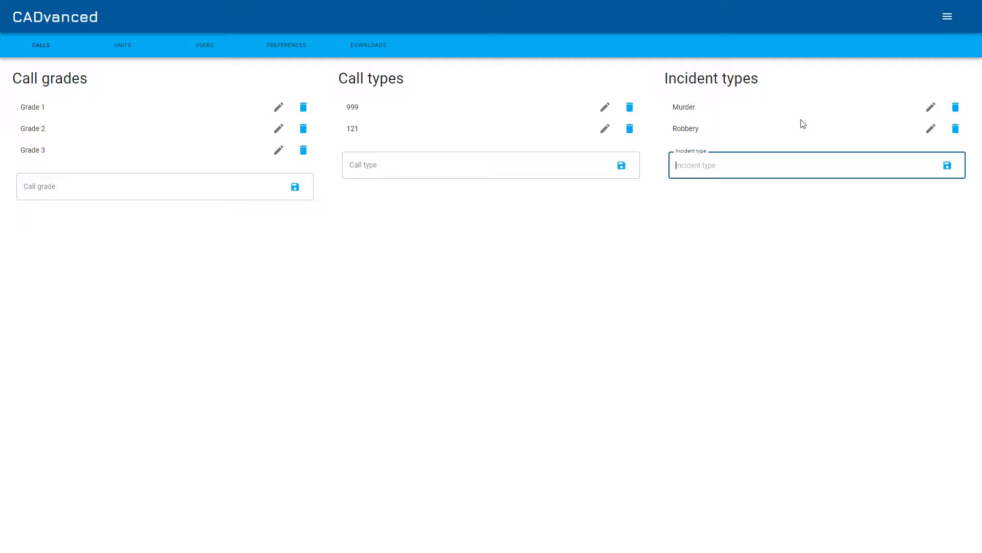
type("Ar")
key("BackSpace")
type("ssasination")
key("Return")
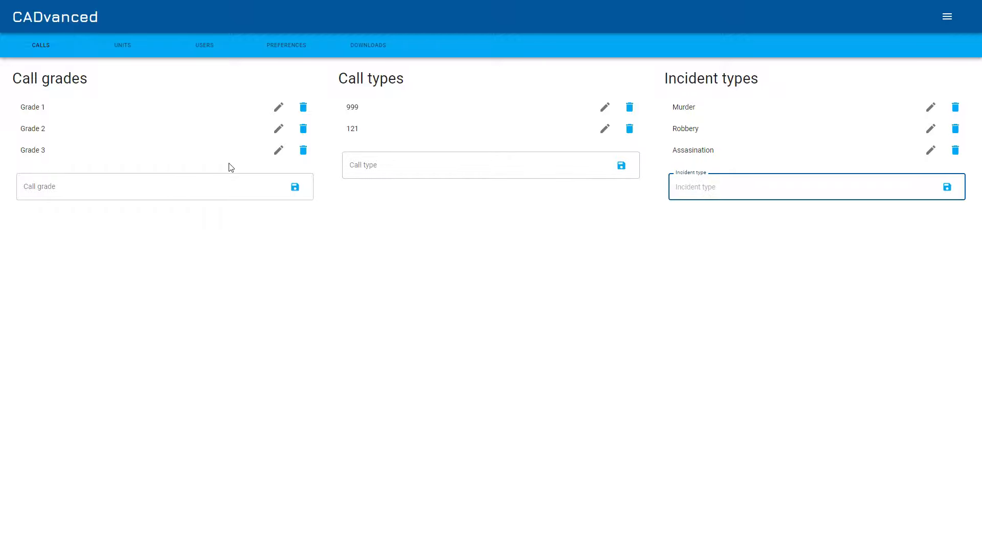
Switch to the Units section and add the unit types Dog, Traffic and Terrorism
left_click(122, 46)
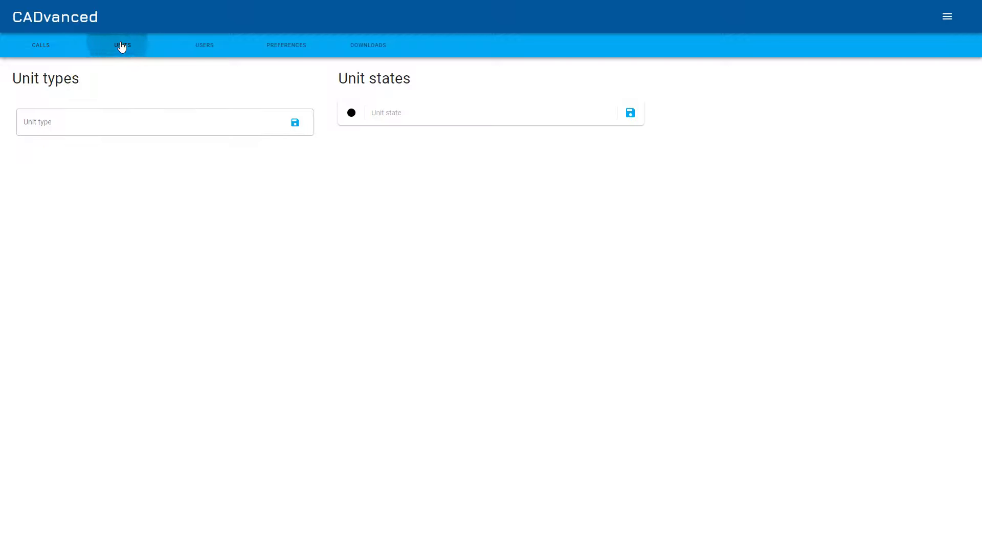
left_click(71, 127)
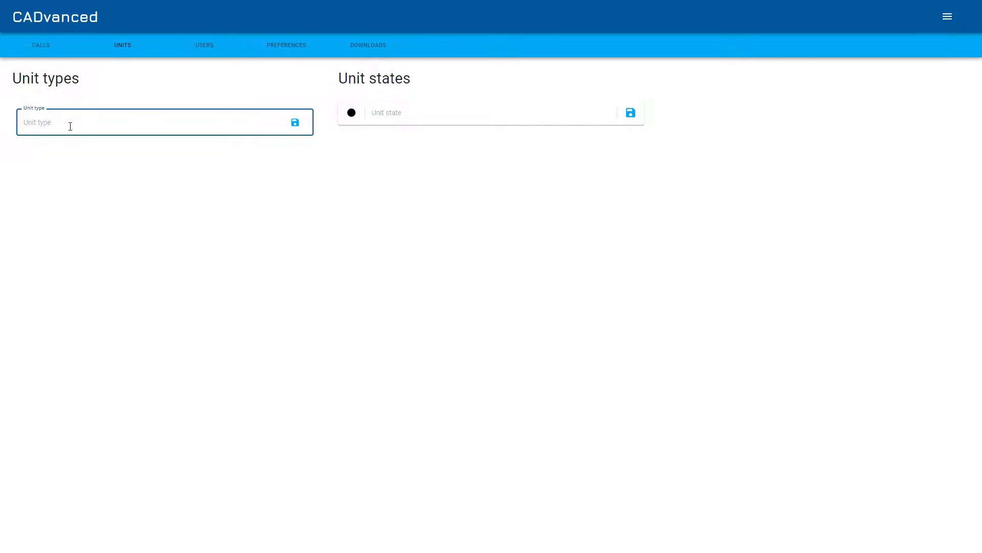
type("Dog")
key("Return")
type("Traffic")
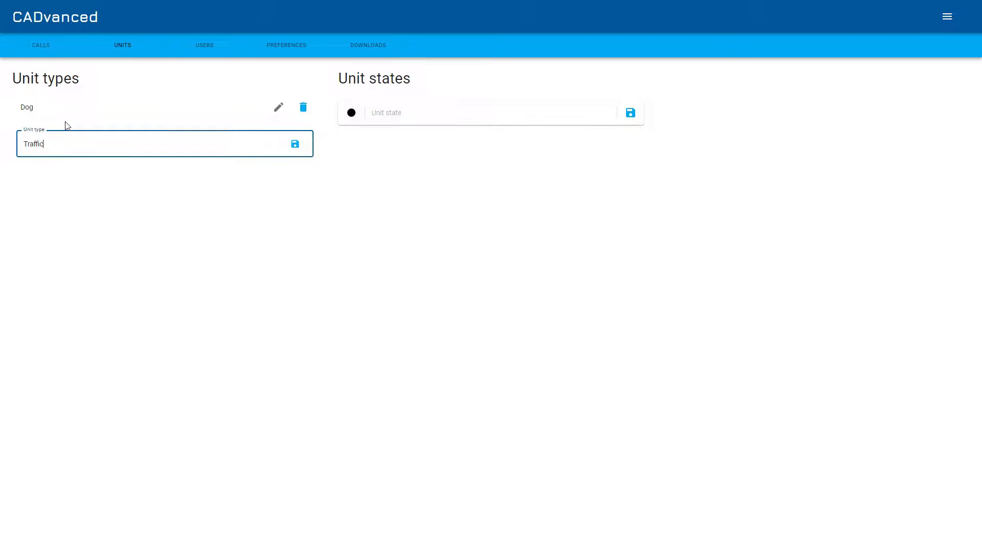
key("Return")
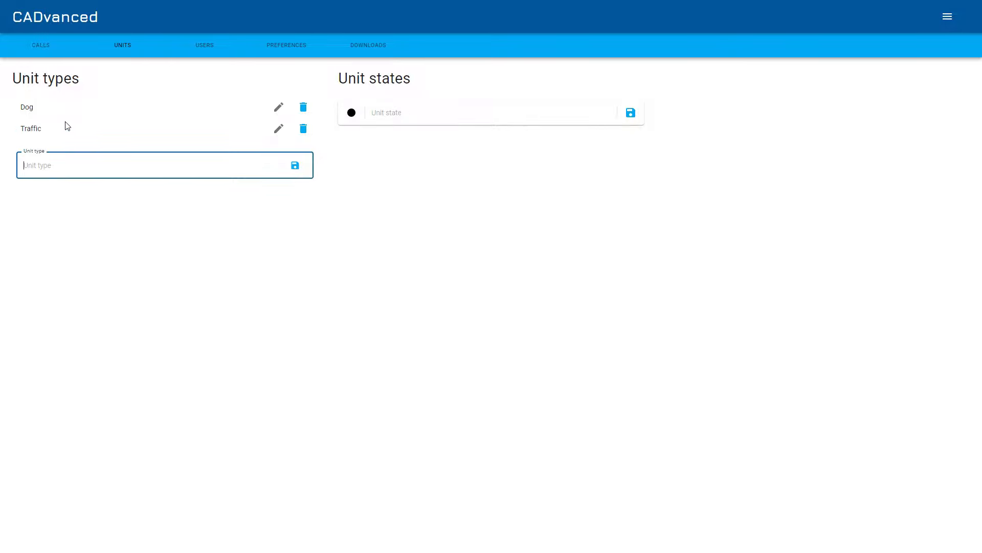
type("terrosi")
key("BackSpace")
key("BackSpace")
key("BackSpace")
key("BackSpace")
key("BackSpace")
key("BackSpace")
type("Te")
type("rism")
key("Return")
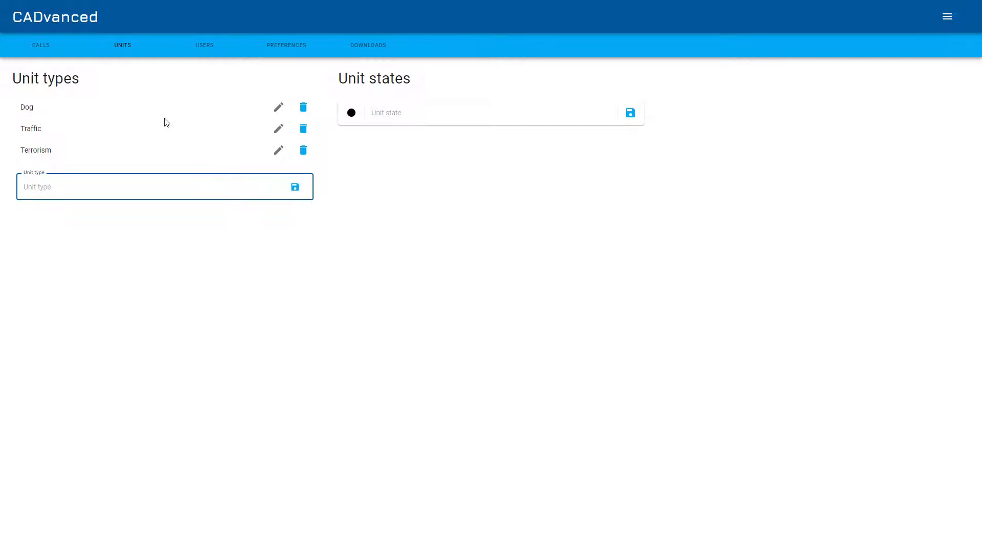
Add the unit state Active and set its colour to green
left_click(412, 122)
type("Active")
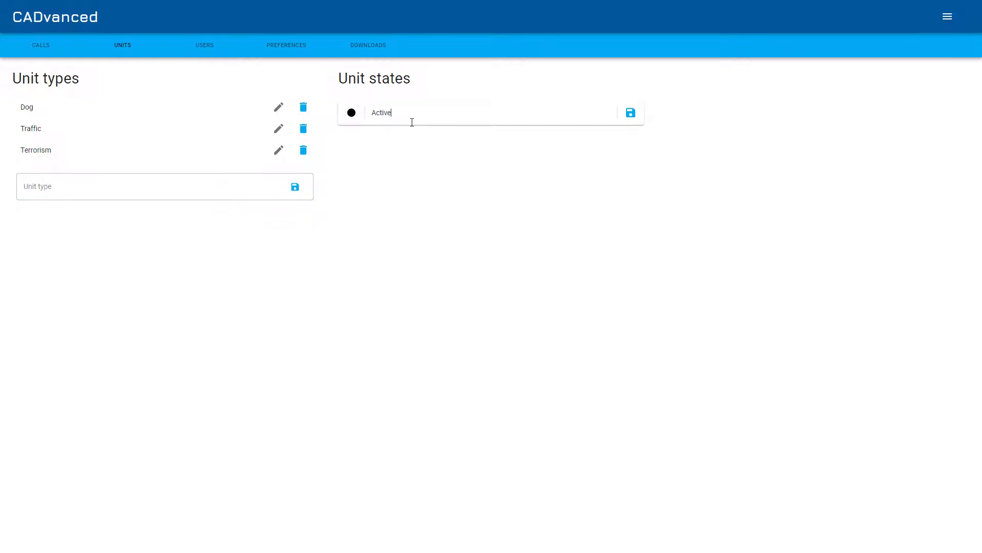
key("Return")
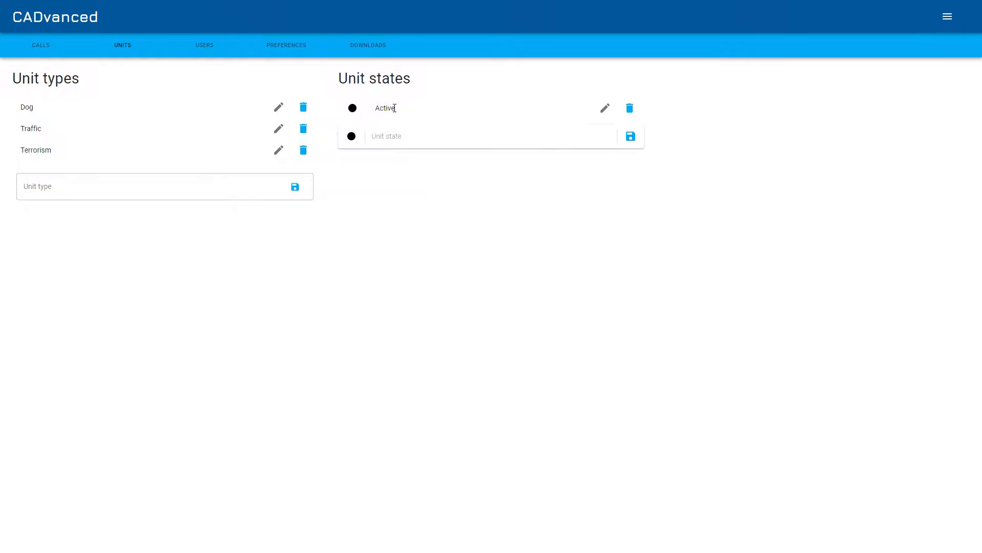
left_click(604, 107)
left_click(352, 136)
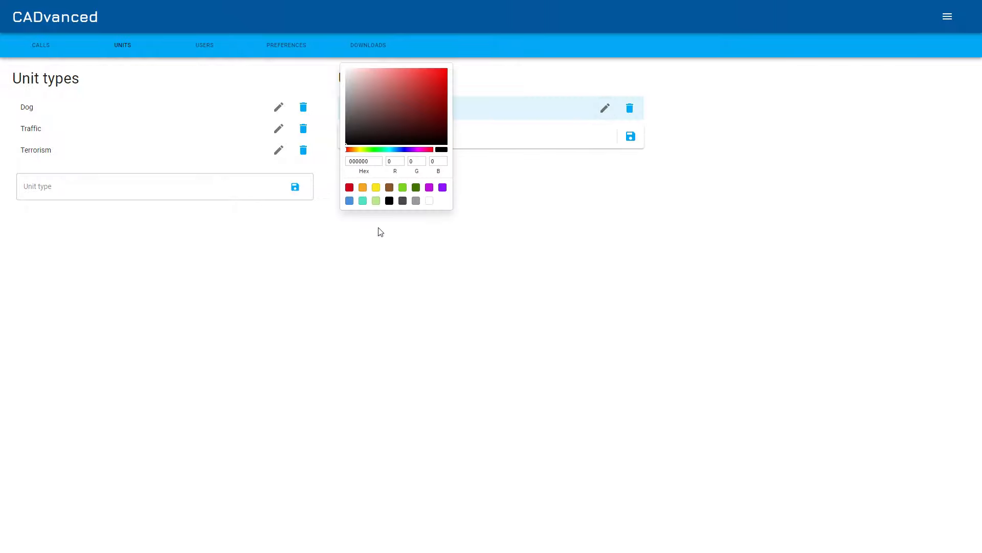
left_click(410, 187)
left_click(583, 188)
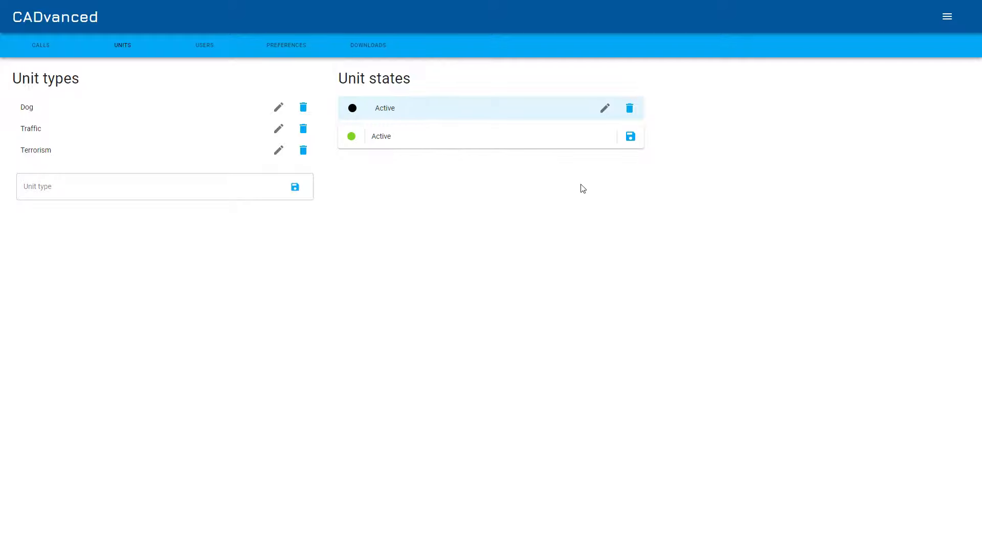
left_click(630, 137)
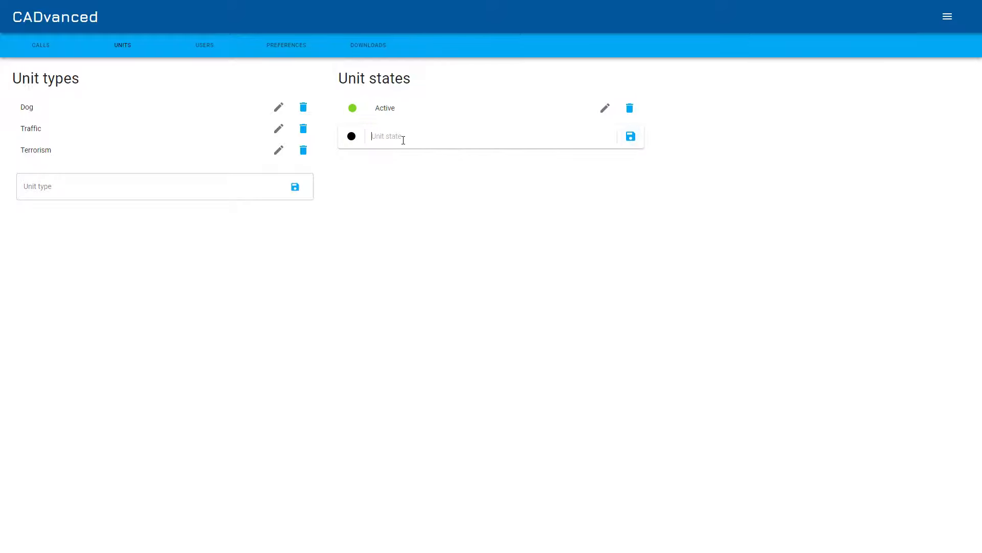
Add the unit state Inactive with a red colour
left_click(404, 140)
type("Inactive")
left_click(351, 137)
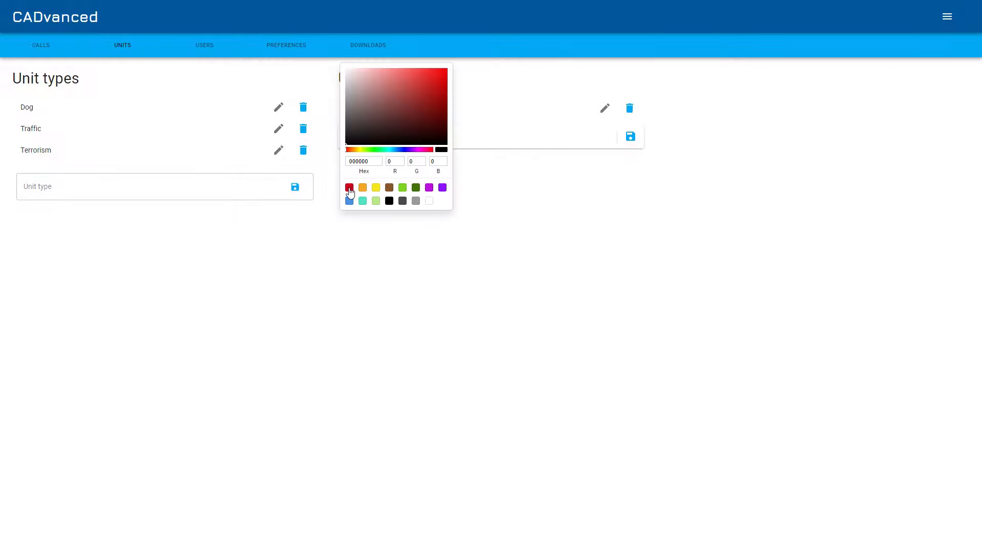
left_click(349, 187)
left_click(460, 194)
left_click(631, 136)
Add the unit state Responding with an orange colour
left_click(432, 164)
type("Responding")
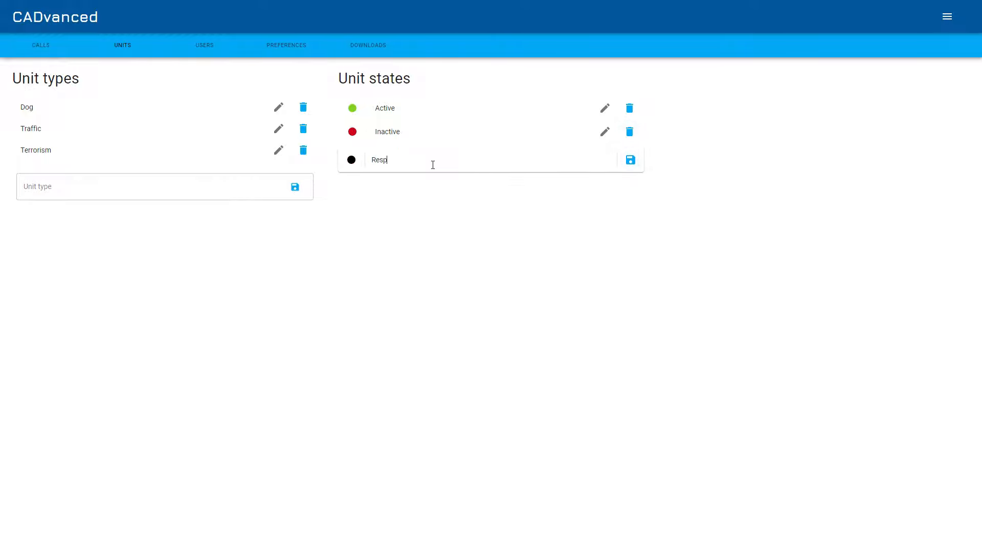
left_click(347, 166)
left_click(366, 210)
left_click(494, 208)
left_click(630, 160)
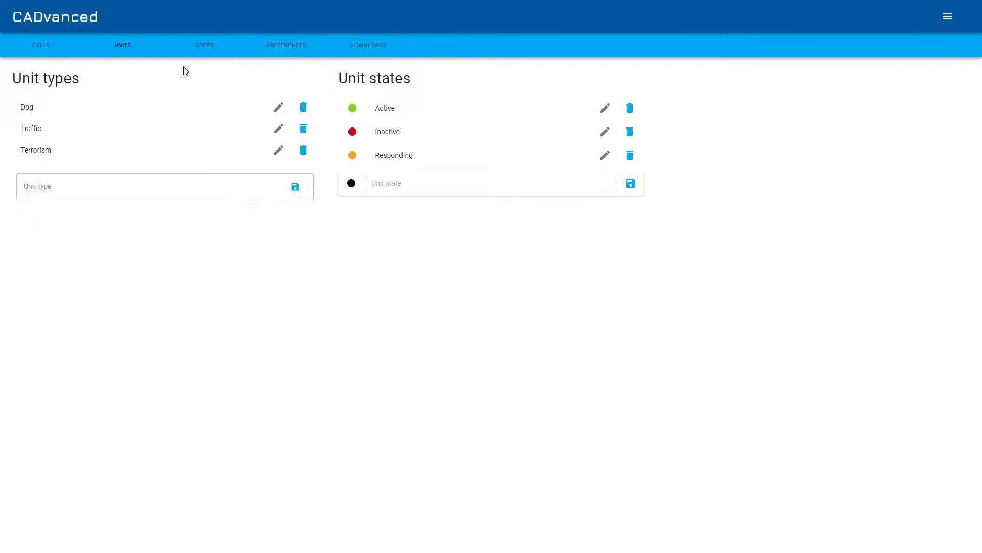
Open the Users section and add the user ranks Officer, Sergeant and Admiral
left_click(201, 45)
left_click(154, 125)
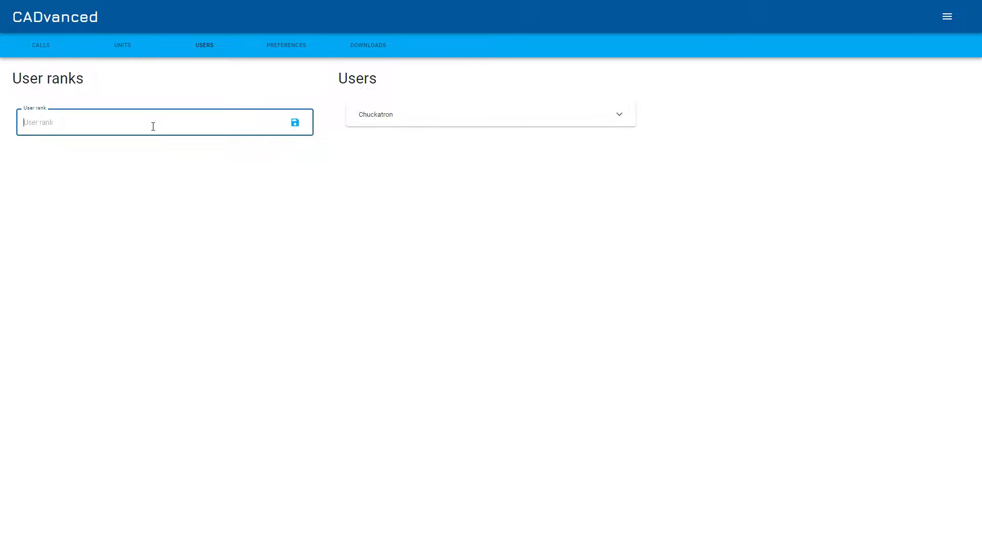
type("officer")
key("Return")
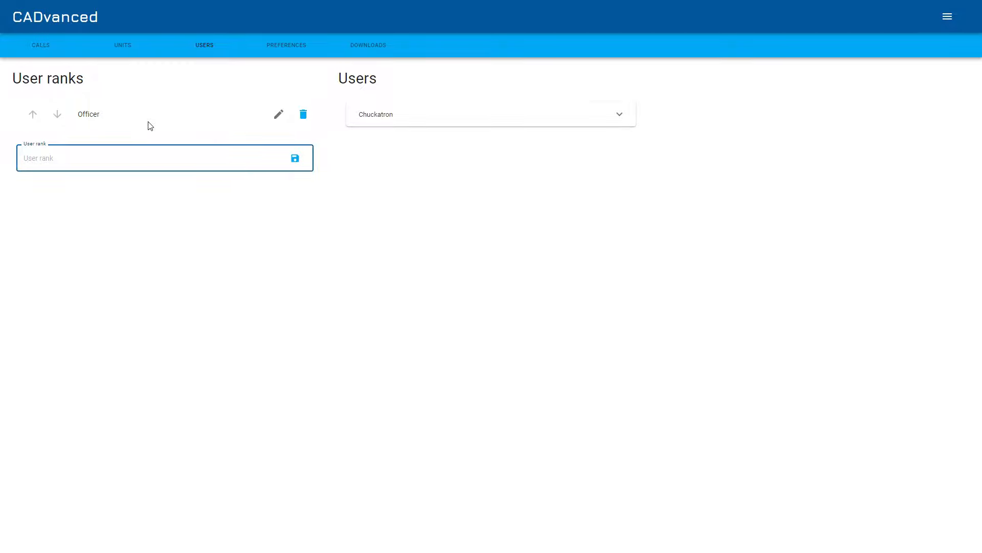
type("Sergeant")
key("Return")
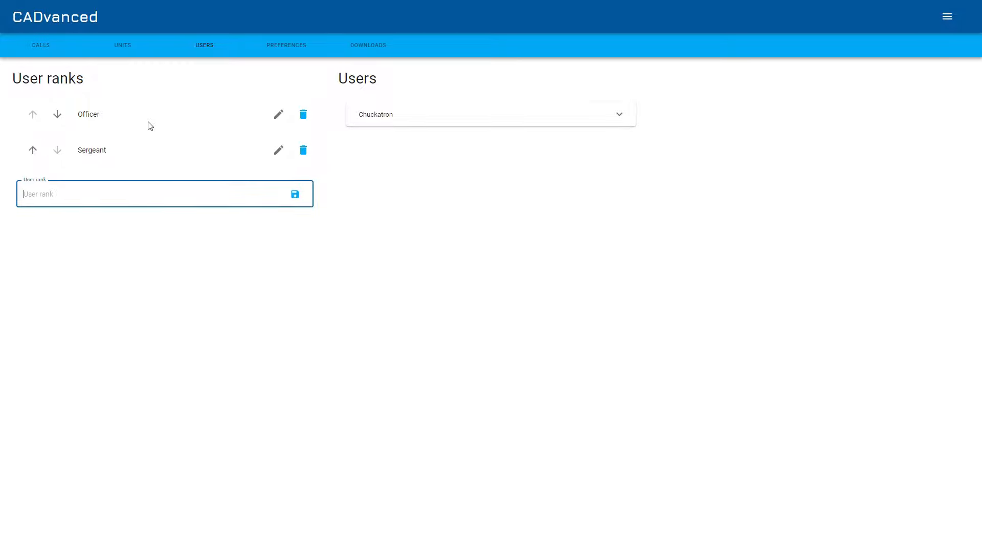
type("Admiral")
key("Return")
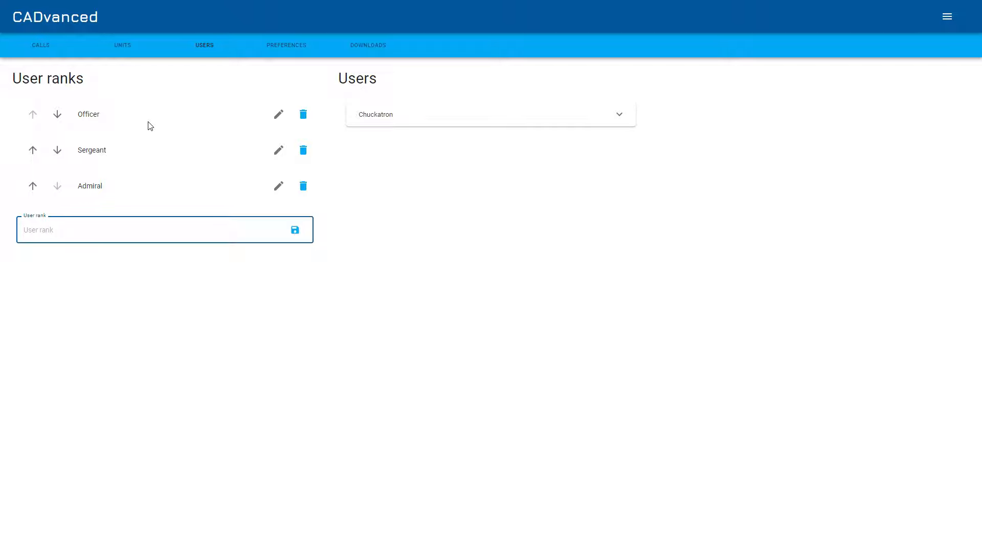
Reorder the user ranks to Sergeant, Officer, Admiral
left_click(38, 152)
left_click(57, 150)
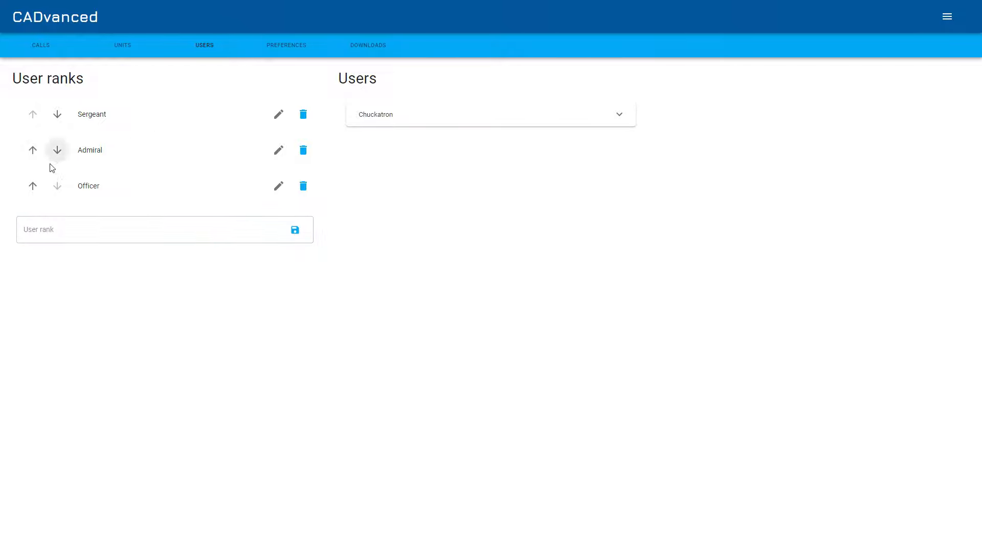
left_click(33, 186)
Expand the user account's permissions and toggle the Player permission off and back on
left_click(414, 116)
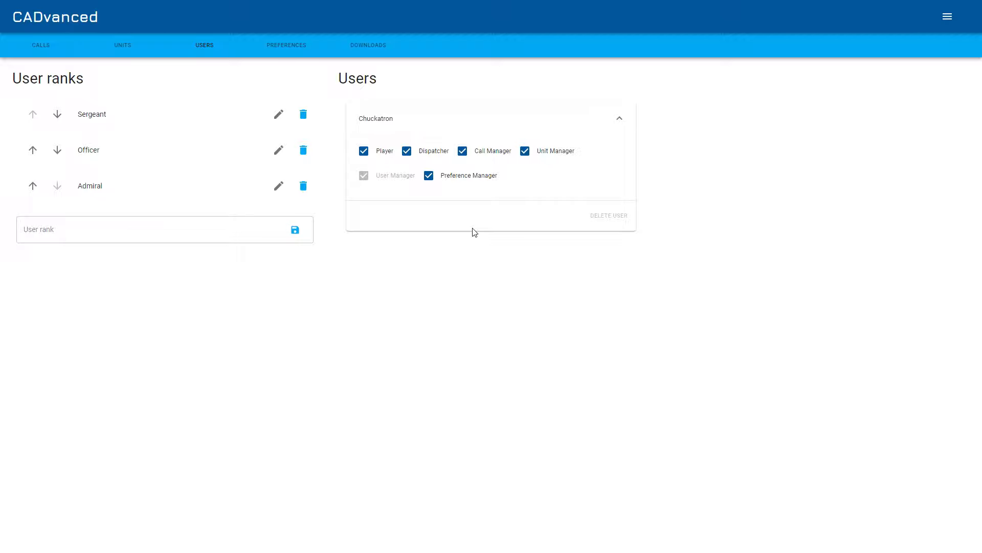
left_click(370, 152)
left_click(363, 151)
left_click(948, 17)
left_click(803, 105)
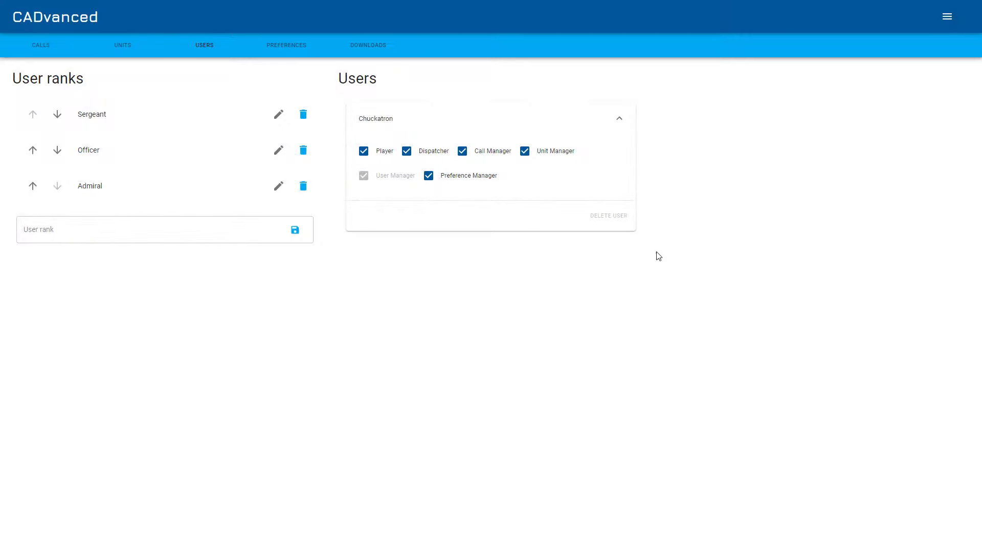
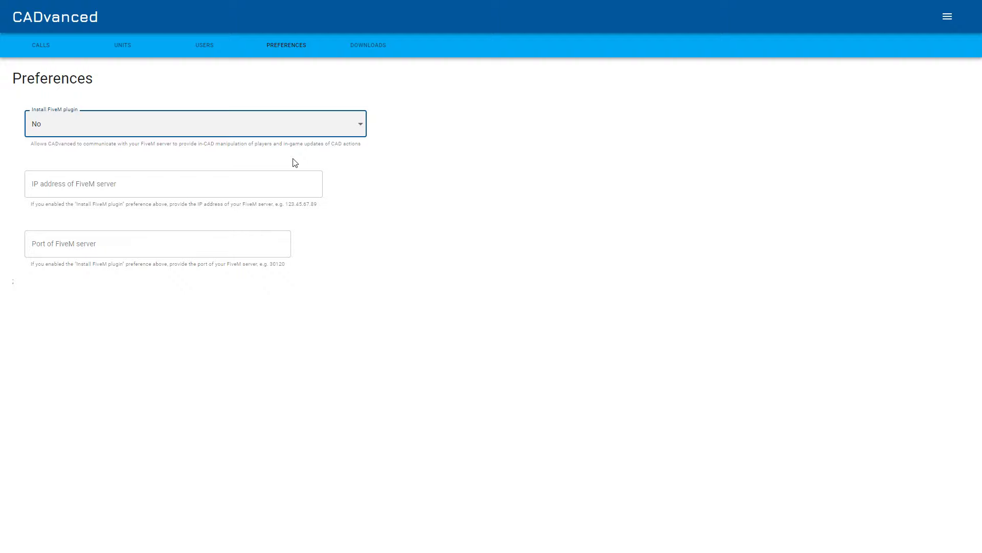
Open the Downloads page, then switch to the dispatch map view
left_click(366, 47)
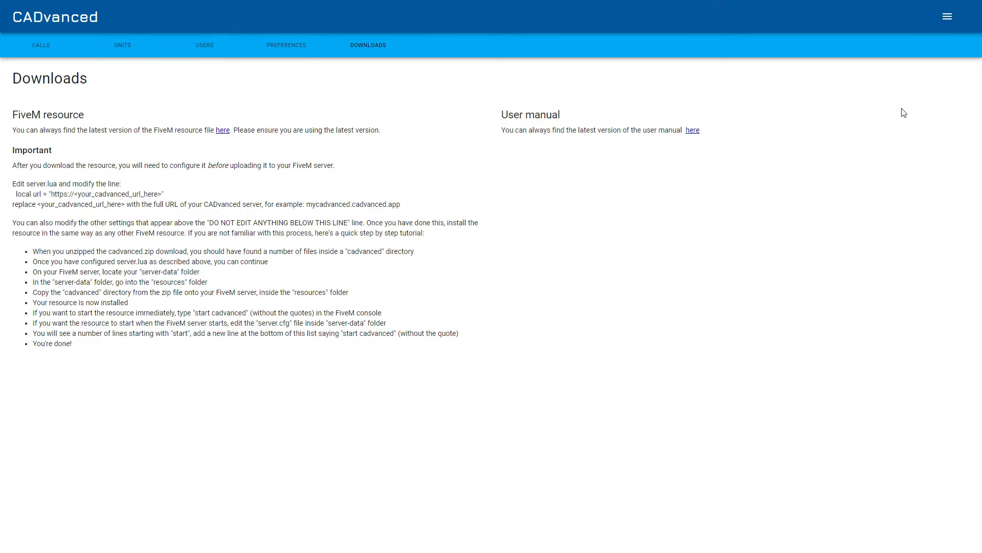
left_click(947, 16)
left_click(914, 74)
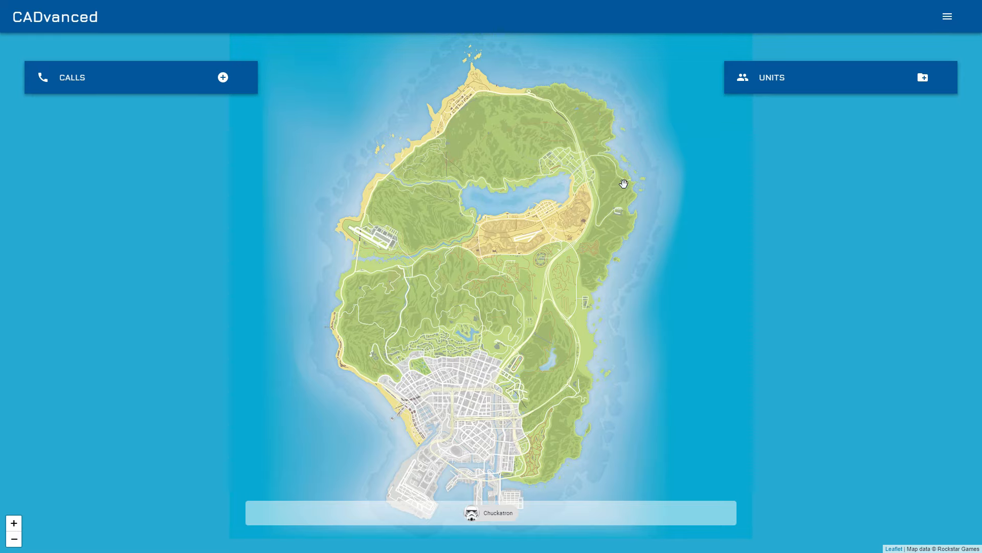
Create a unit with callsign Alpha Bravo, unit type Traffic and state Active, and expand its details
left_click(927, 83)
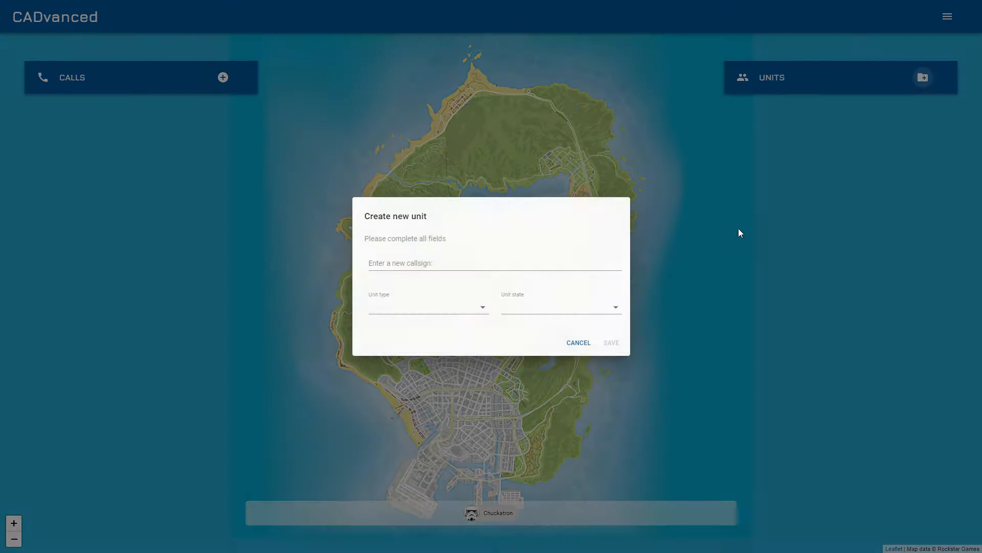
left_click(445, 265)
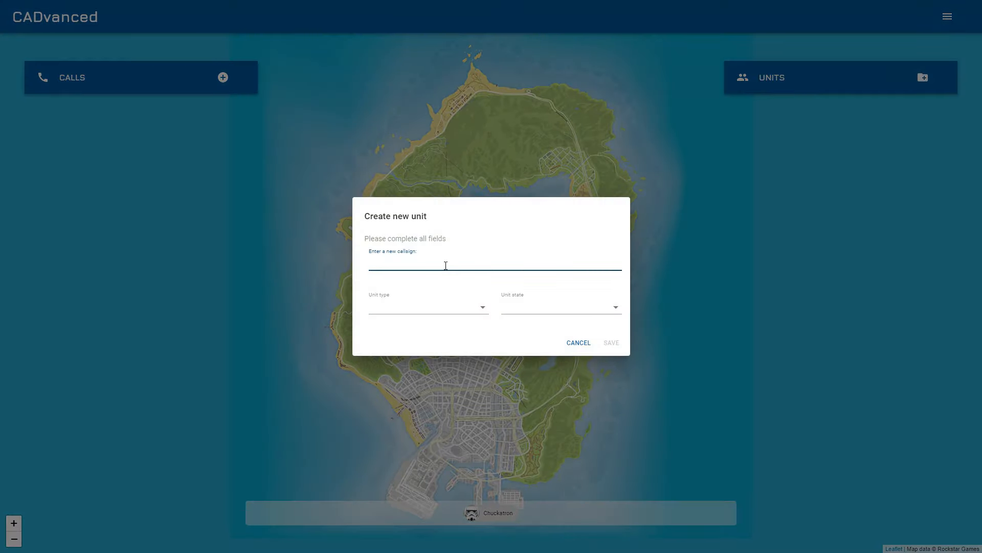
type("Alpha Bravo")
left_click(427, 309)
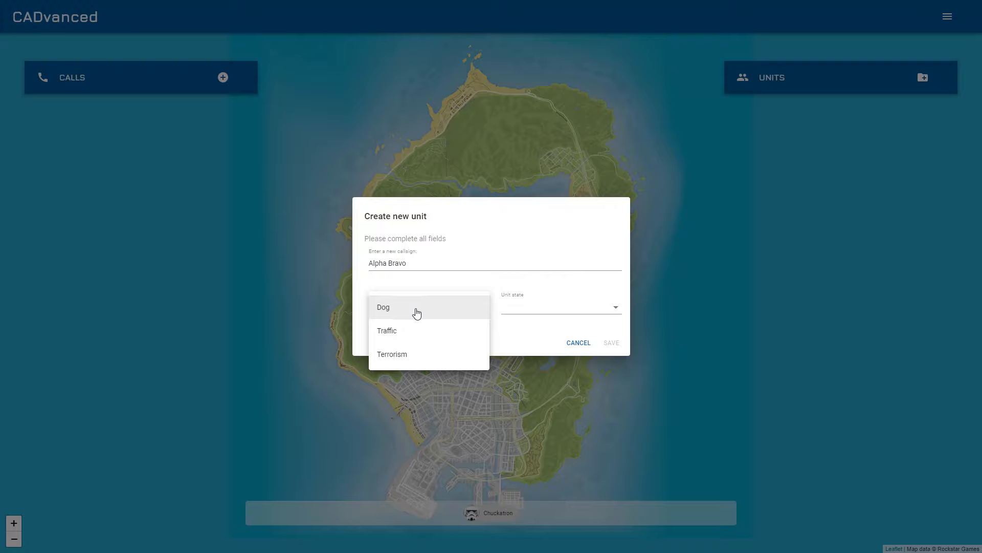
left_click(402, 330)
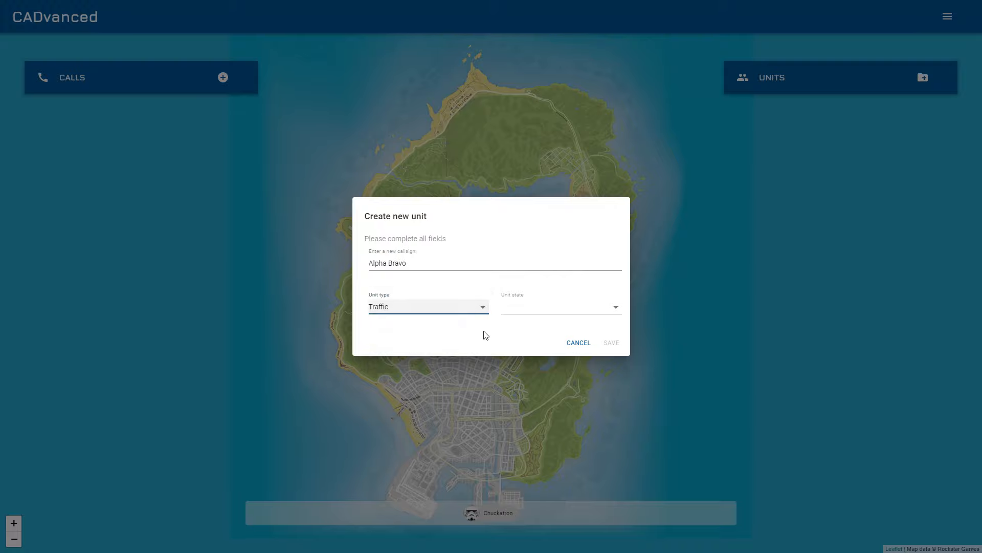
left_click(527, 306)
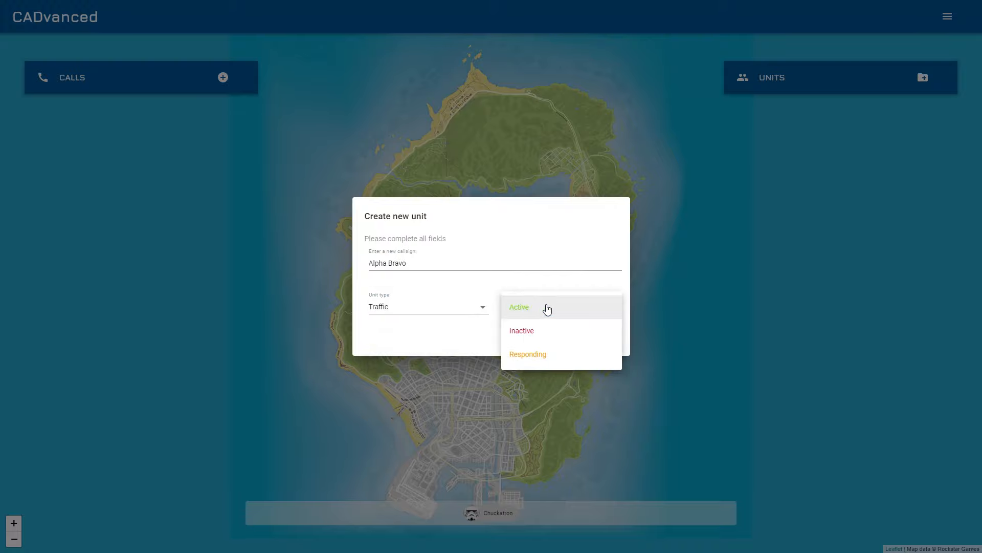
left_click(548, 307)
left_click(617, 342)
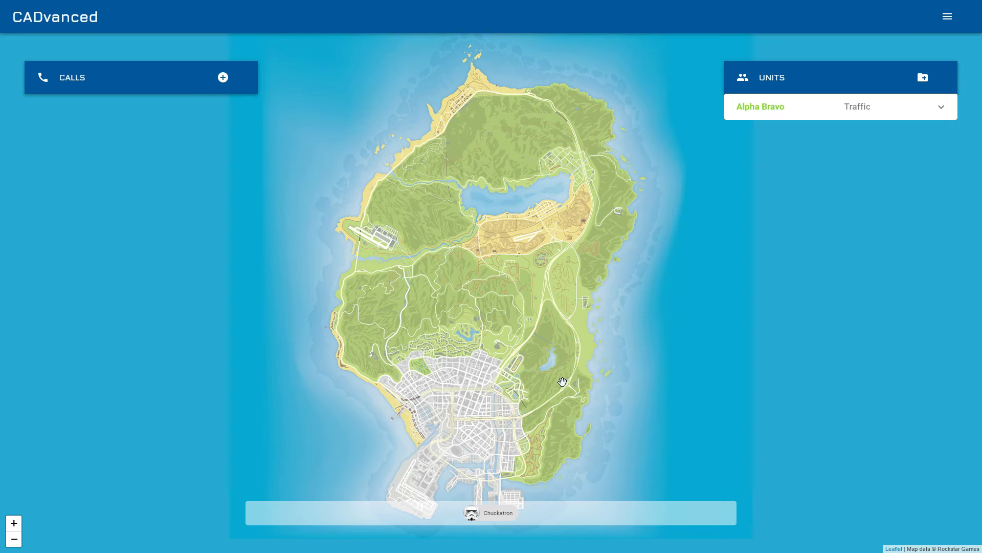
left_click(806, 113)
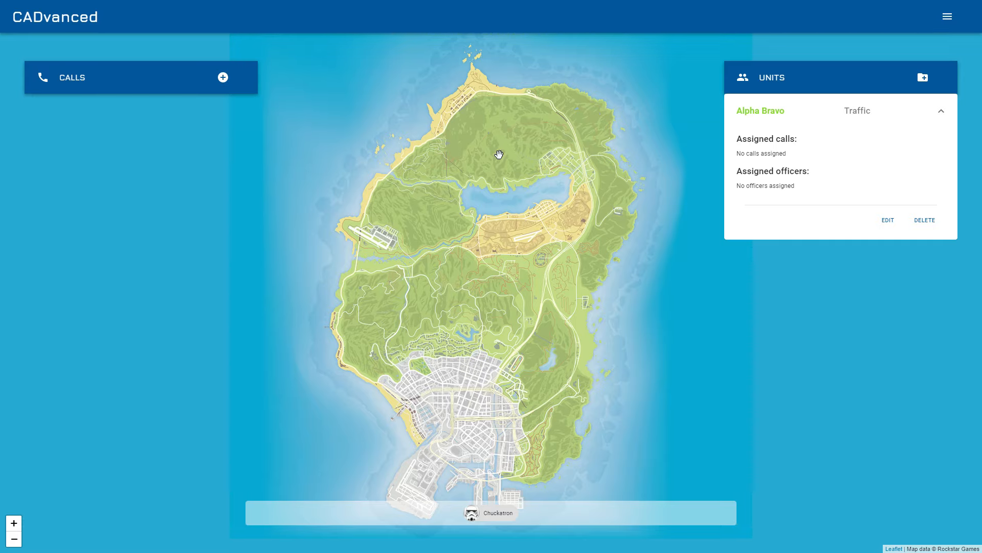
Create a unit with callsign Charlie Foxtrot, unit type Dog and state Inactive, and expand its details
left_click(923, 77)
left_click(513, 269)
type("Char")
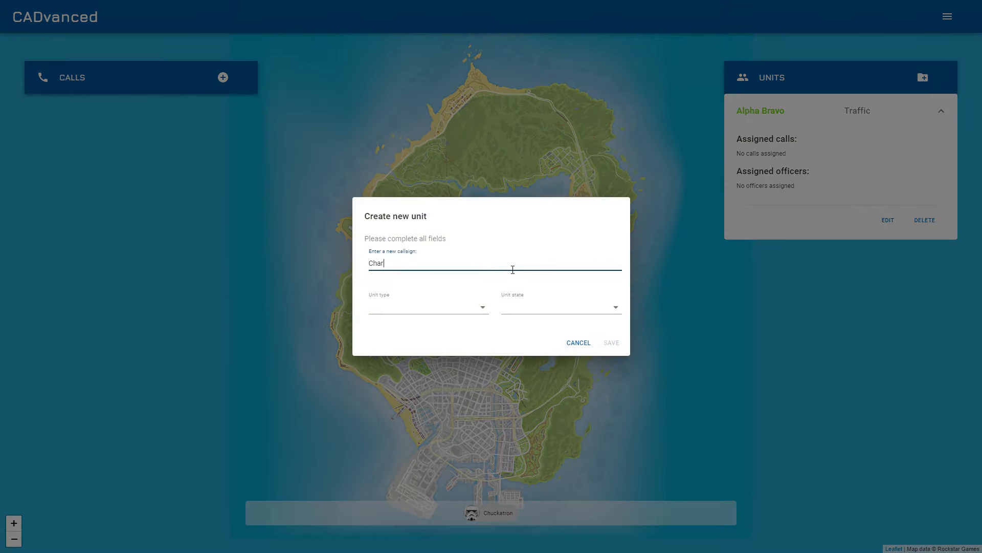
type("lie Foxtrot")
left_click(439, 308)
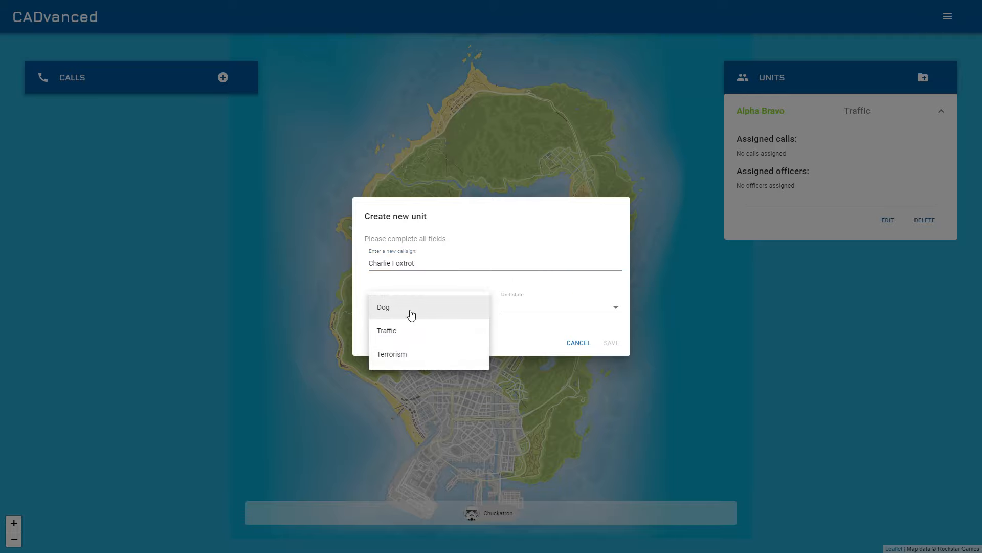
left_click(410, 311)
left_click(534, 307)
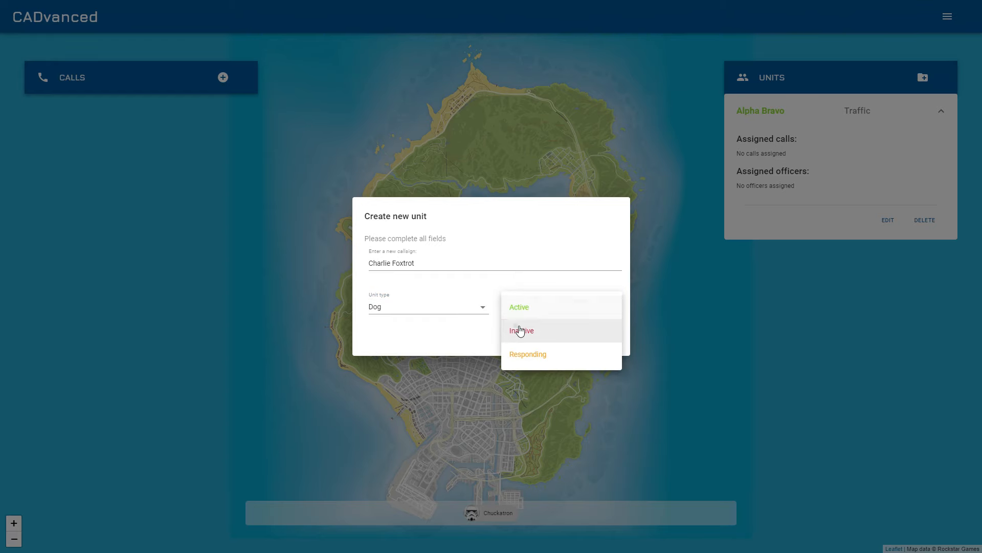
left_click(518, 330)
left_click(609, 344)
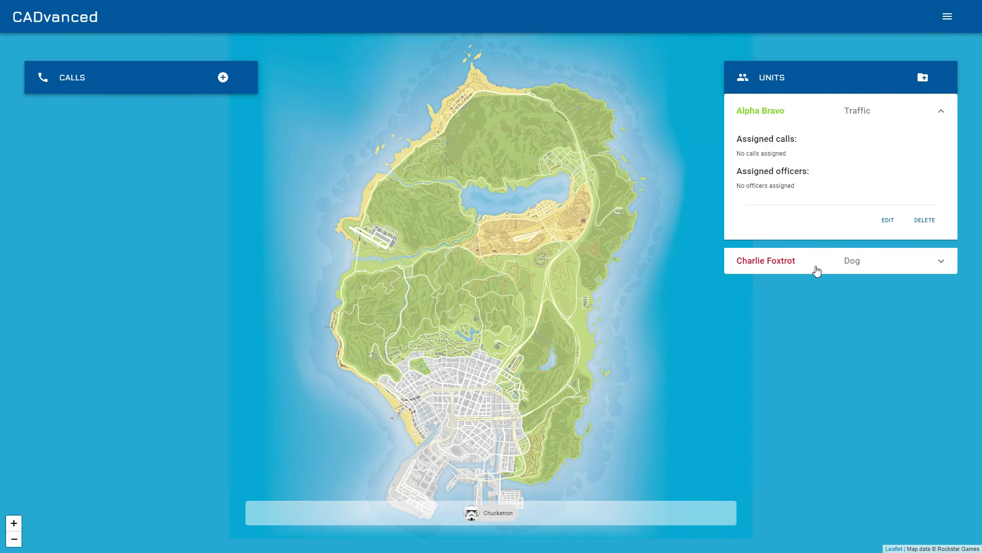
left_click(815, 267)
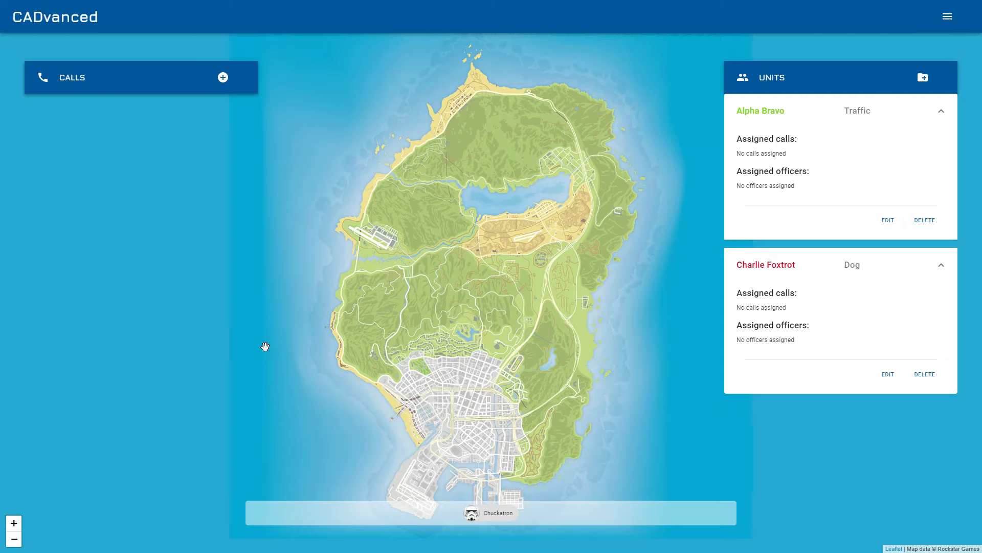
Start a new call, enter the caller's name, and set call grade to Grade 1 and call type to 999
left_click(223, 78)
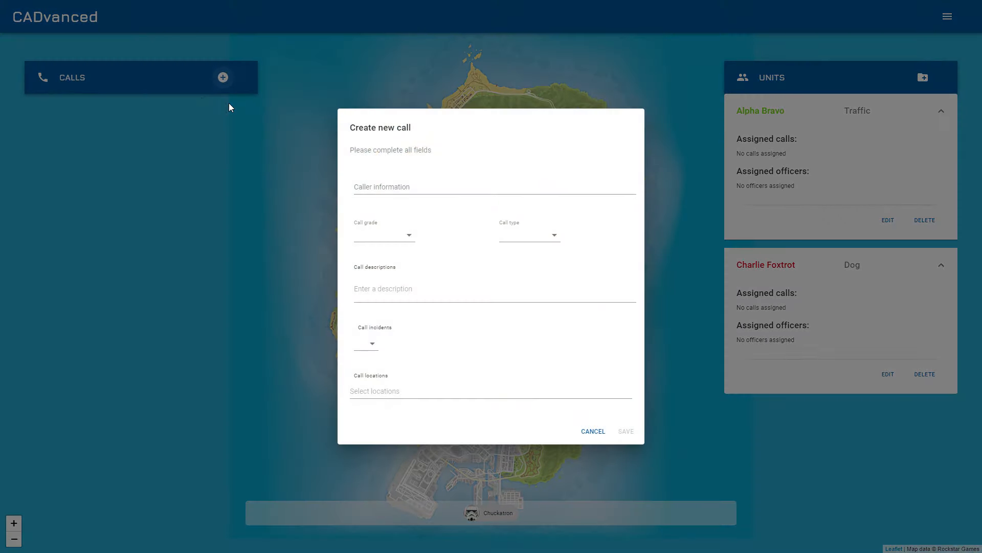
left_click(461, 191)
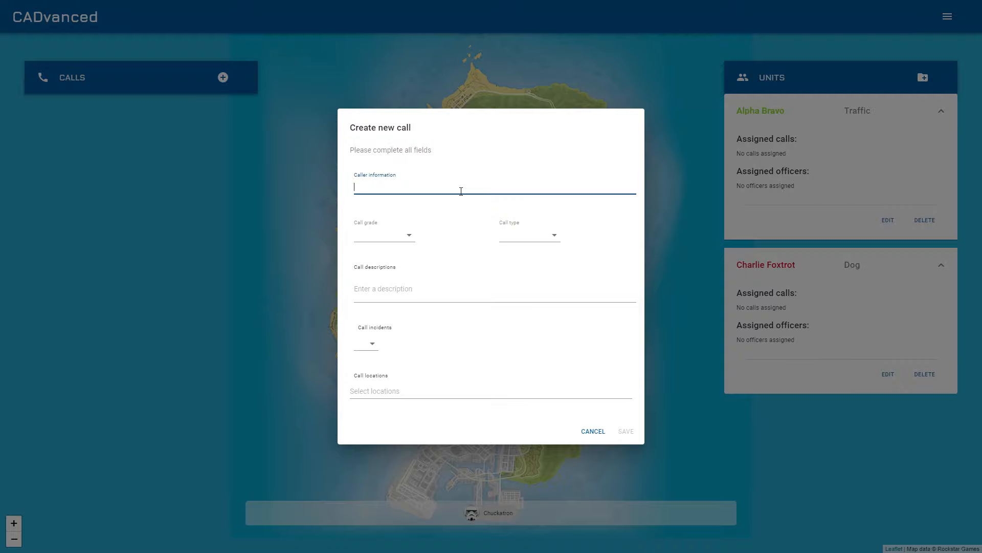
type("Bob")
type(" C")
type("Smith")
left_click(408, 235)
left_click(395, 235)
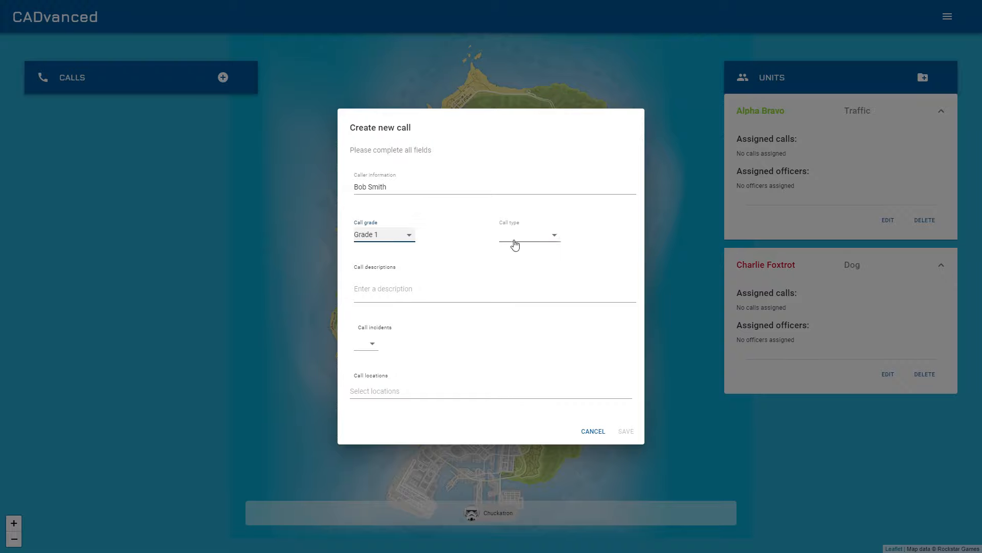
left_click(543, 237)
left_click(533, 234)
Add the call description "He's very scared, someone is in his garden"
left_click(433, 293)
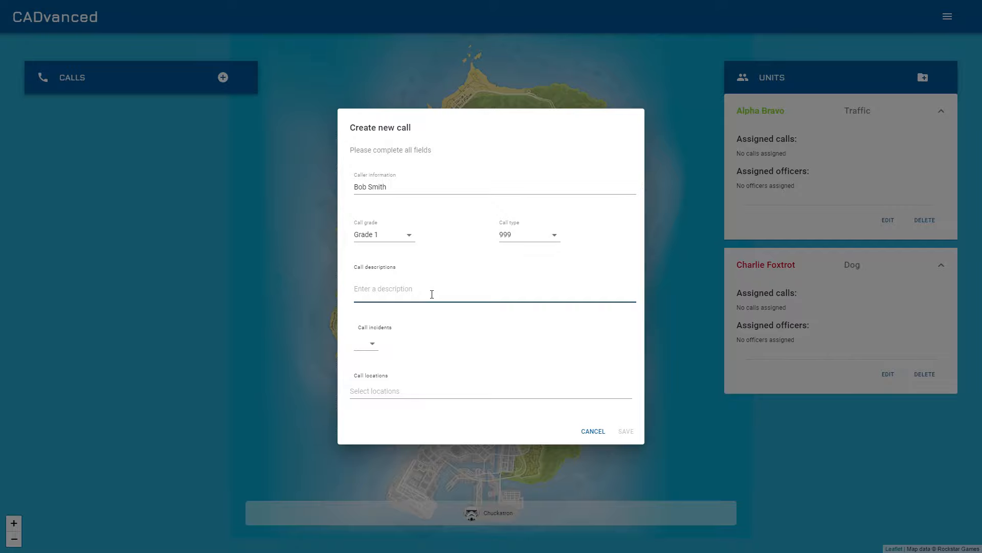
type("He's very s")
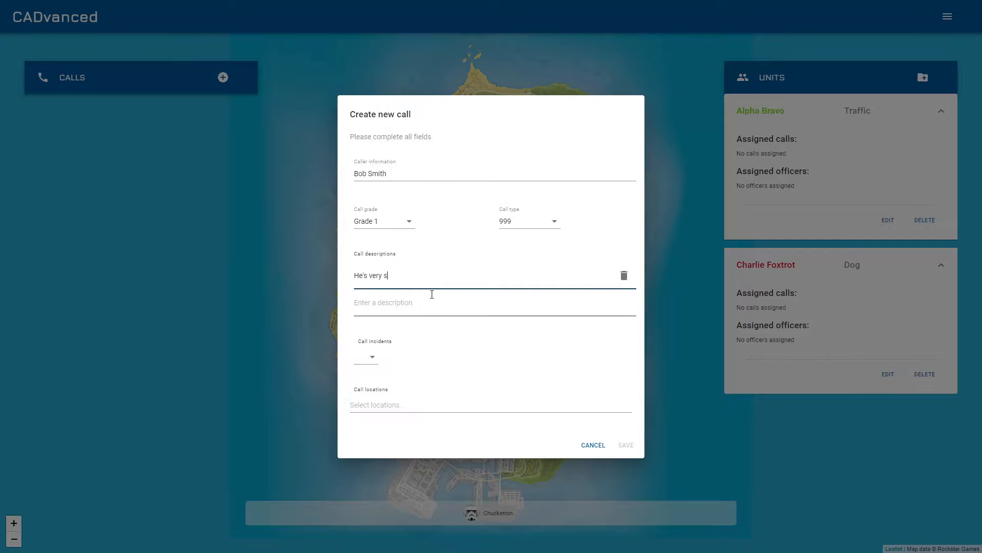
type("cared, some")
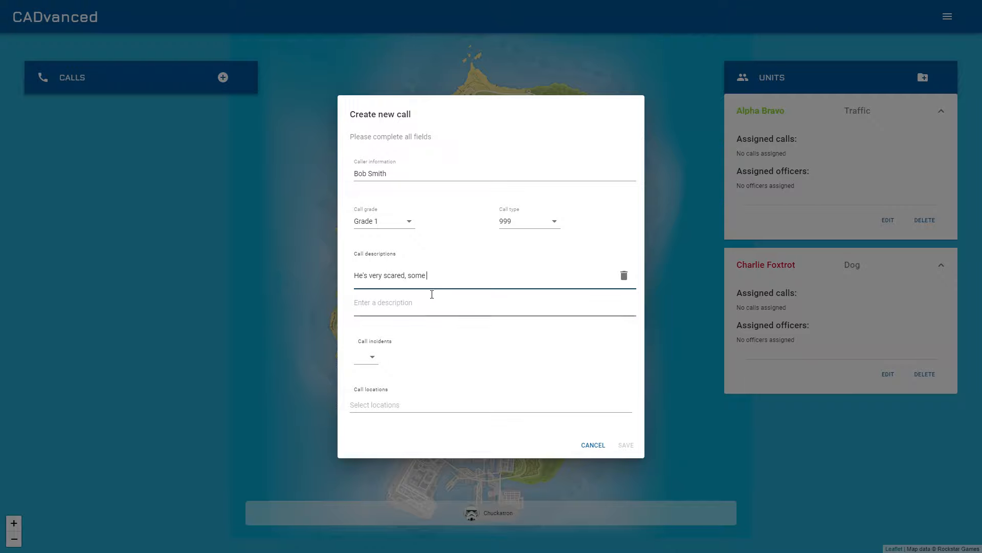
type("one is in his garden")
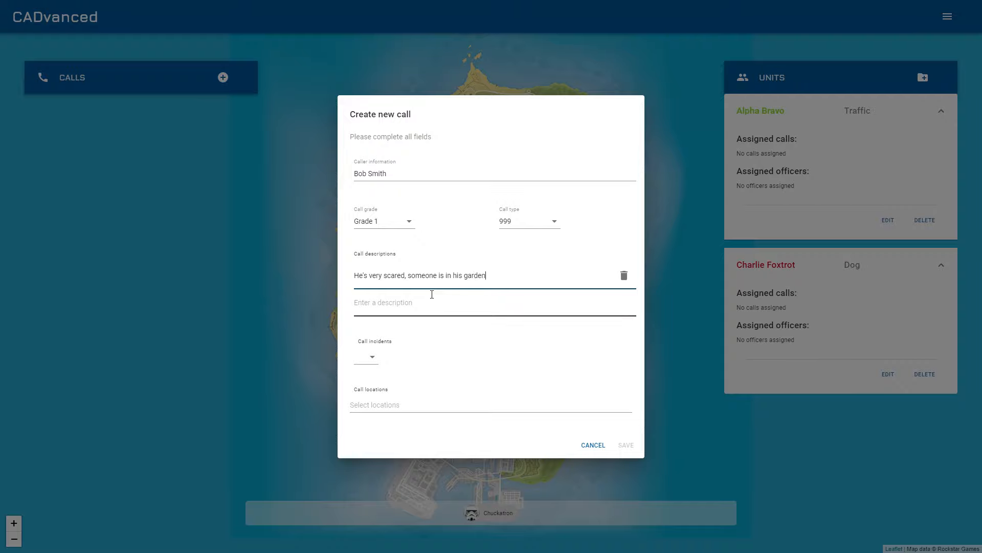
Add the incident Robbery to the call
left_click(371, 357)
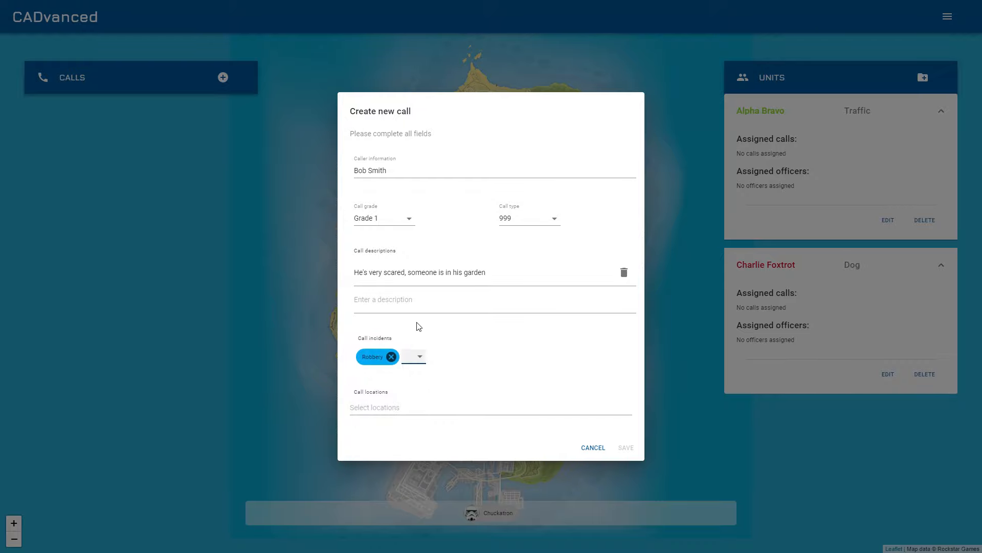
left_click(427, 357)
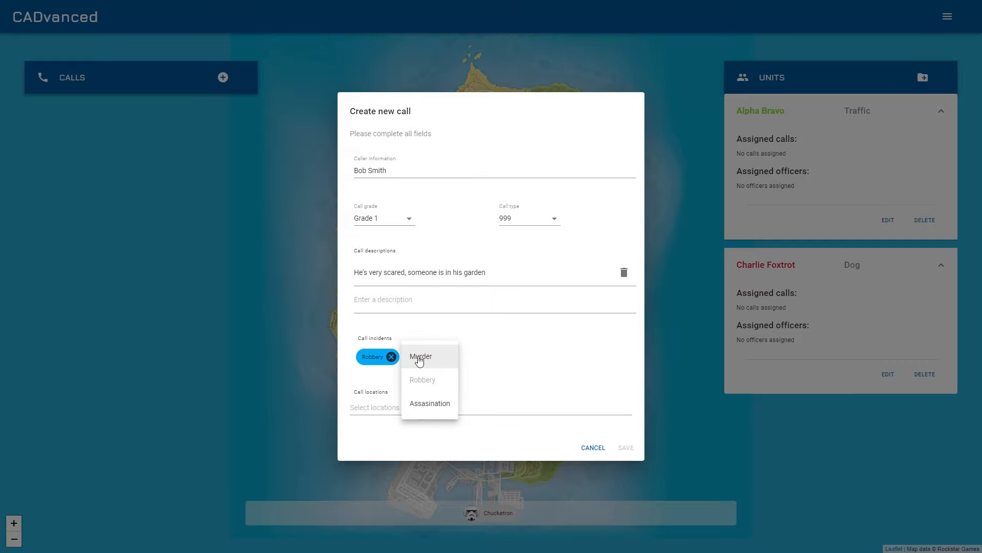
left_click(489, 357)
Search the call locations for "er"
left_click(394, 409)
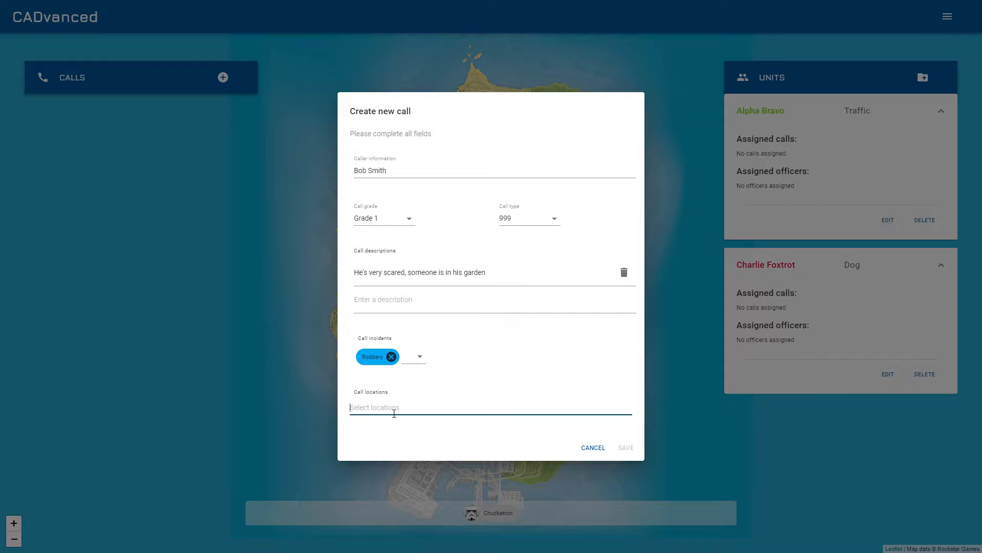
type("er")
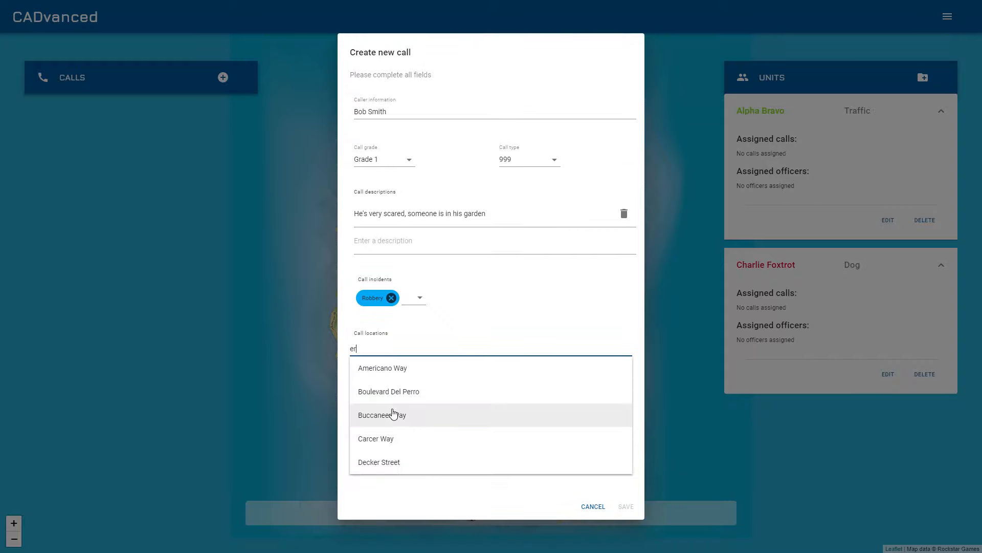